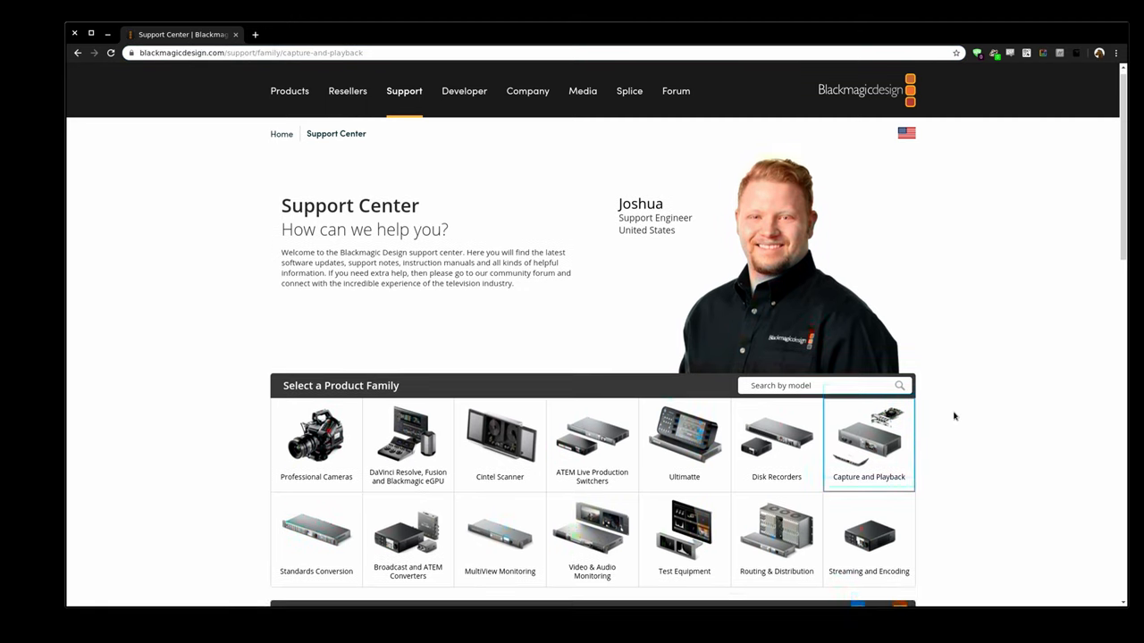
scroll(955, 415, "down", 5)
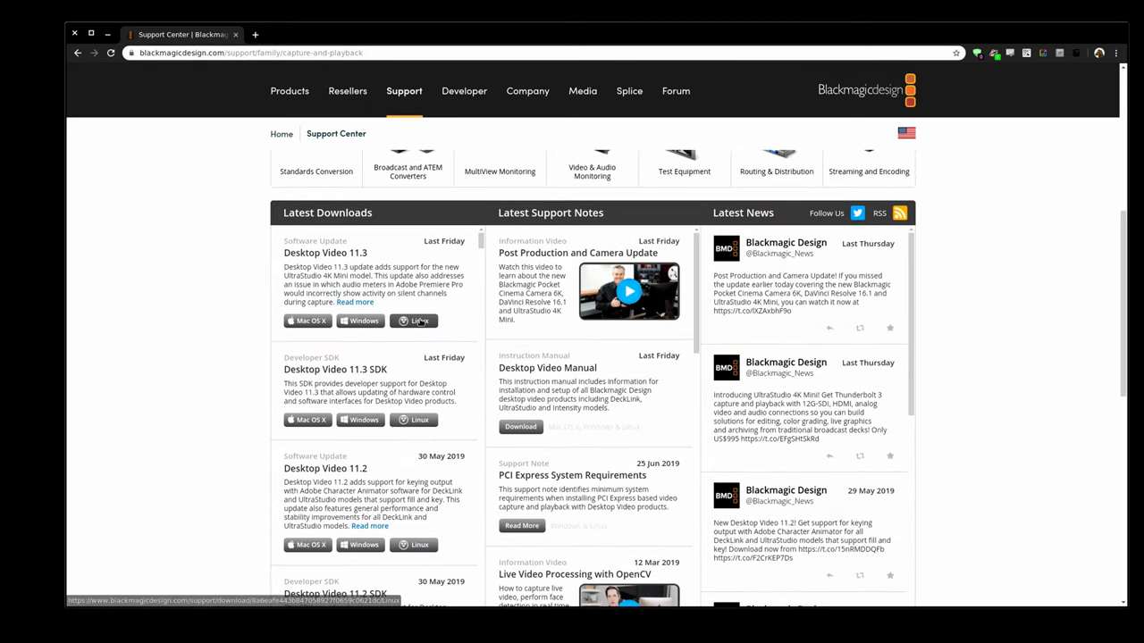
Step: Check the Desktop Video 11.3 release entry and minimize the browser to reveal the SCRATCH folder
left_click_drag(367, 254, 264, 256)
left_click(323, 261)
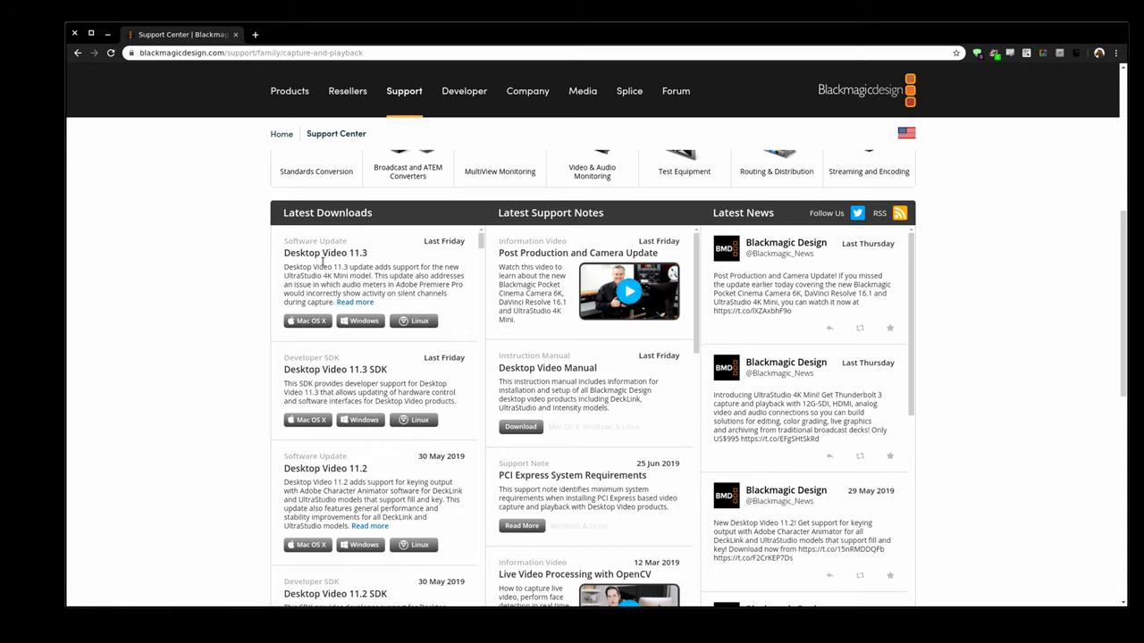
left_click(105, 33)
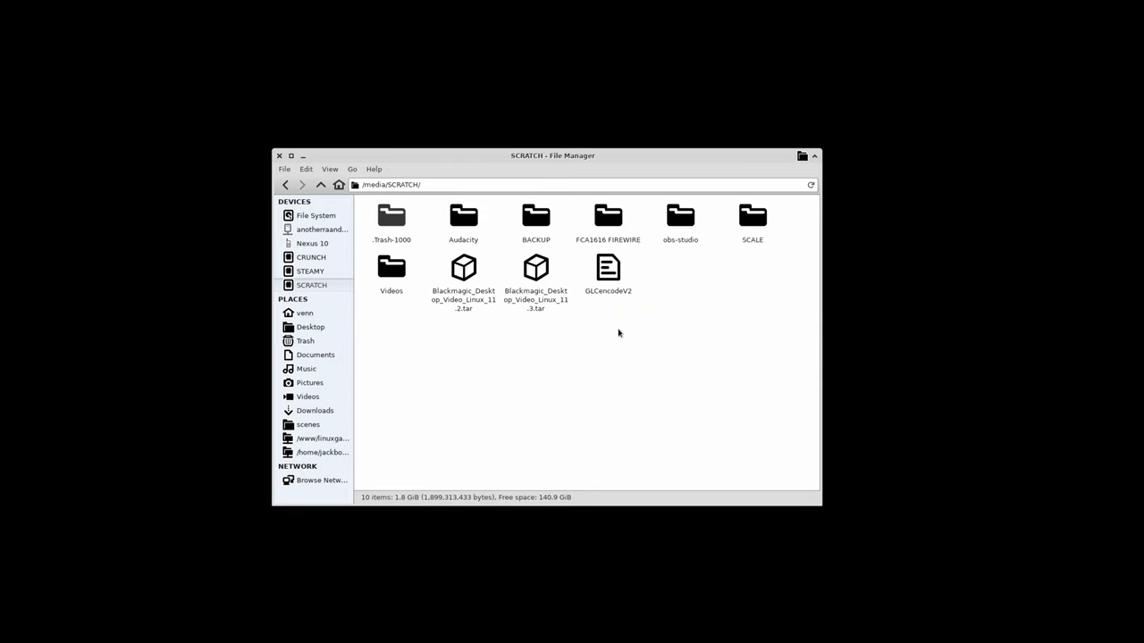
Step: Extract the Blackmagic_Desktop_Video_Linux_11.3 folder from the tar archive into SCRATCH
left_click(452, 300)
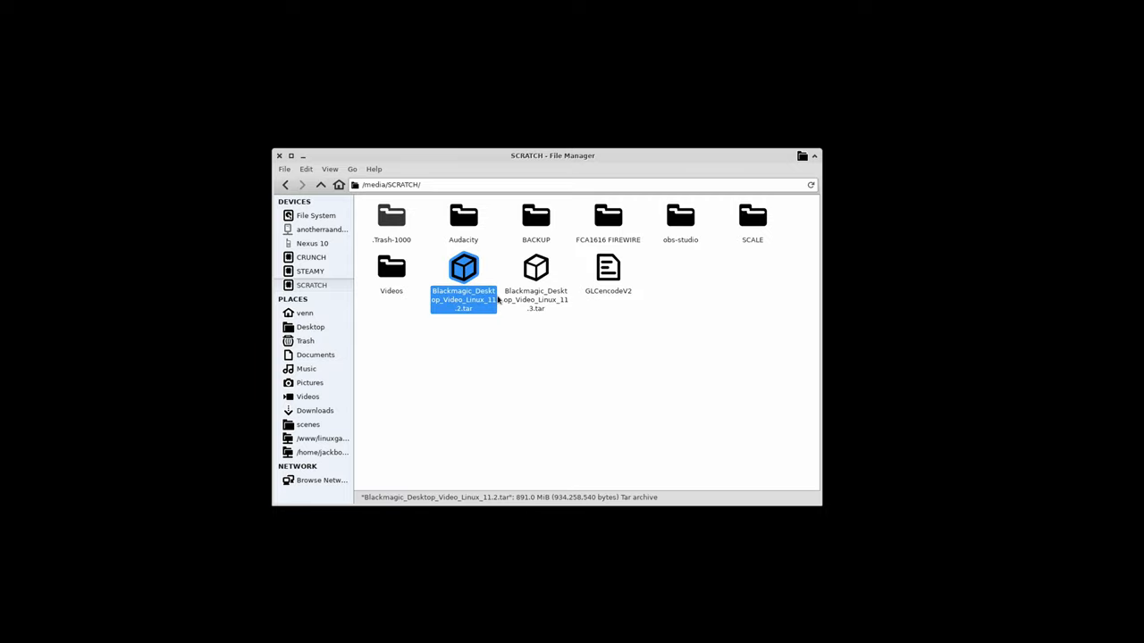
left_click(527, 301)
double_click(532, 301)
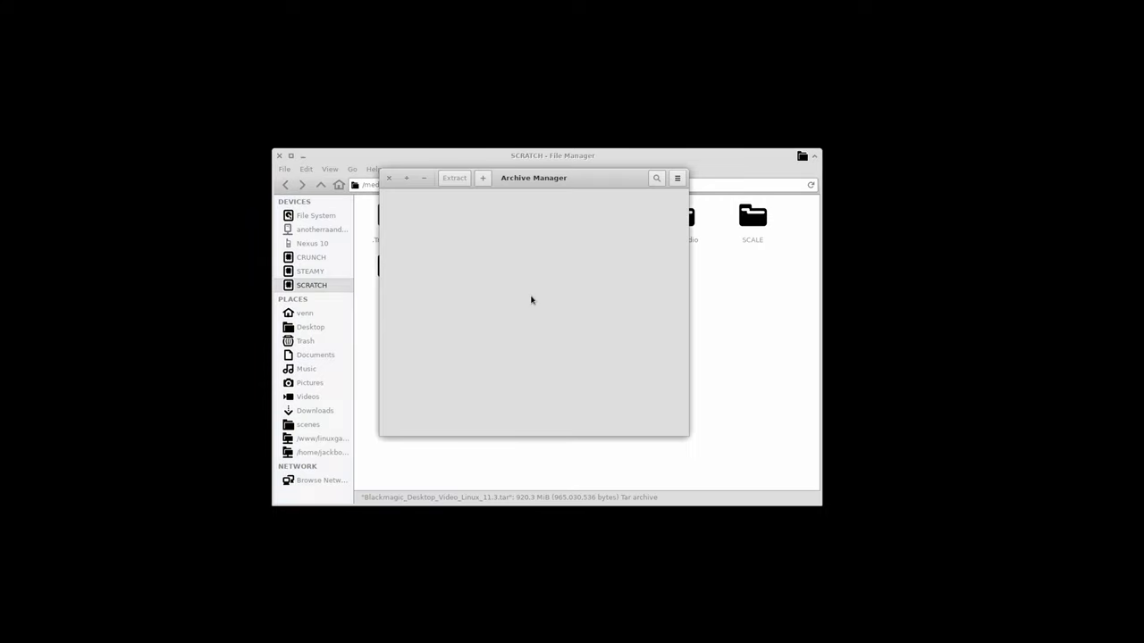
left_click(491, 235)
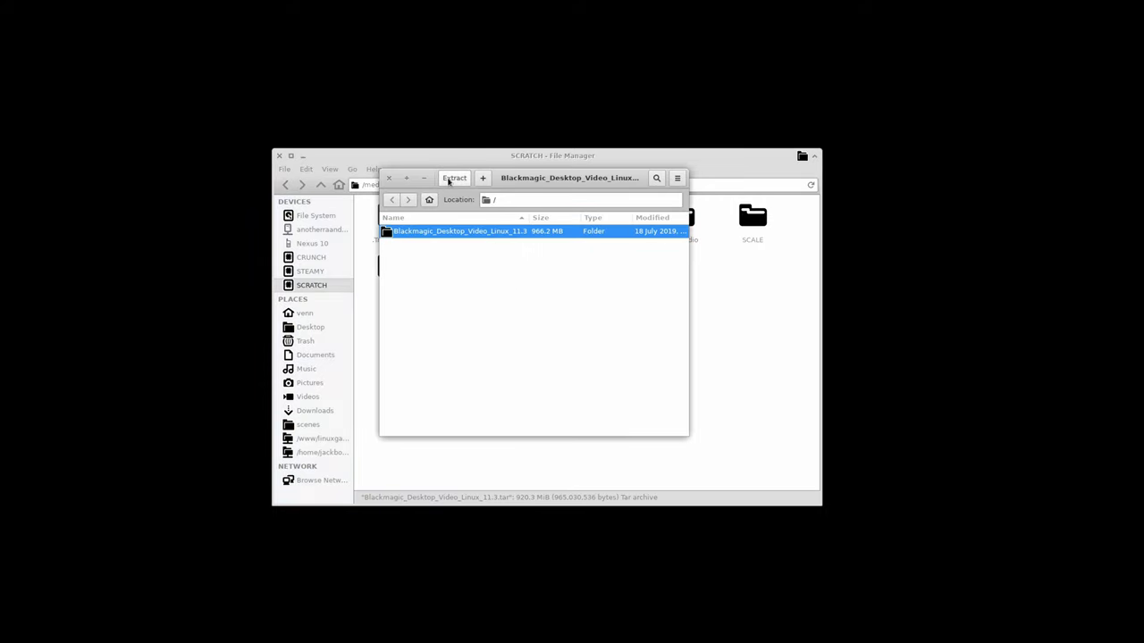
left_click(450, 179)
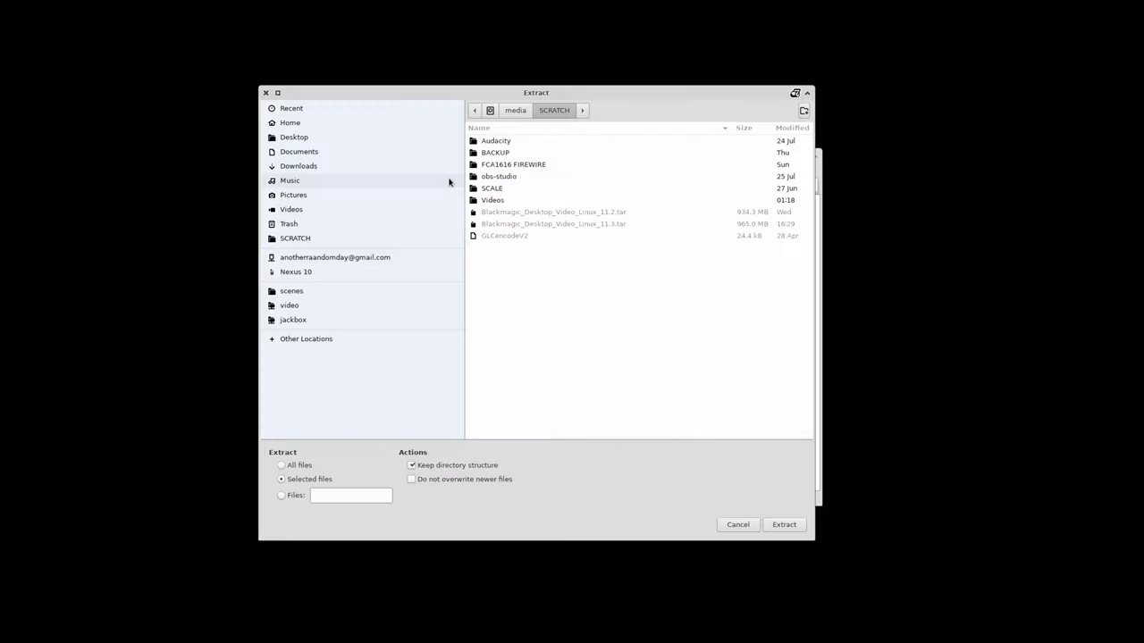
left_click(785, 524)
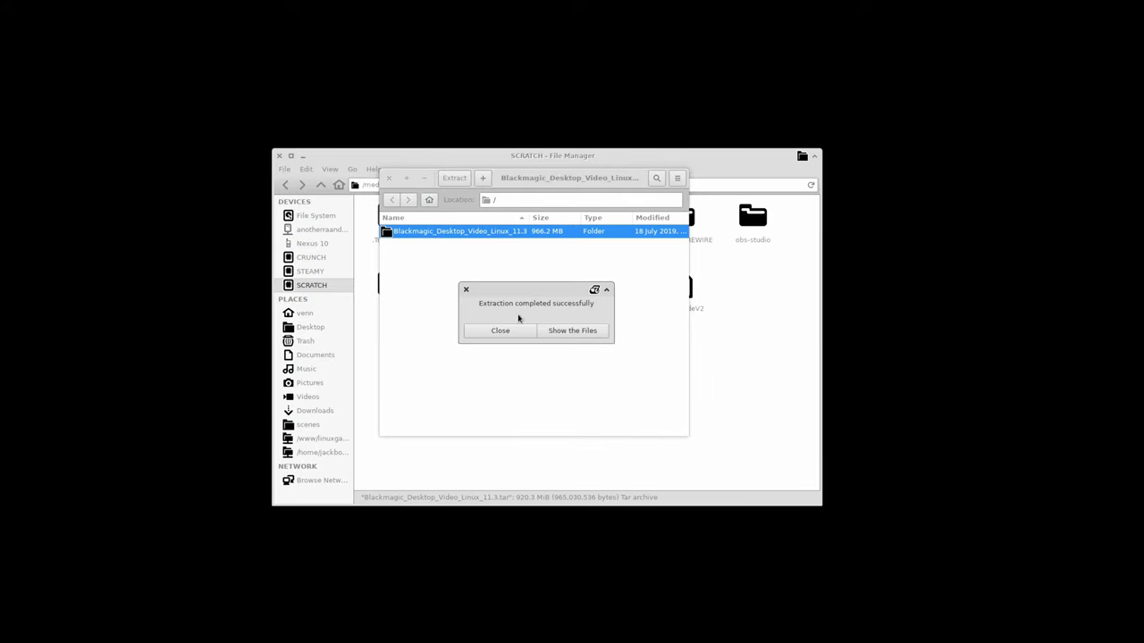
Step: Dismiss the extraction dialogs and browse into the extracted 11.3 folder
left_click(501, 331)
left_click(389, 178)
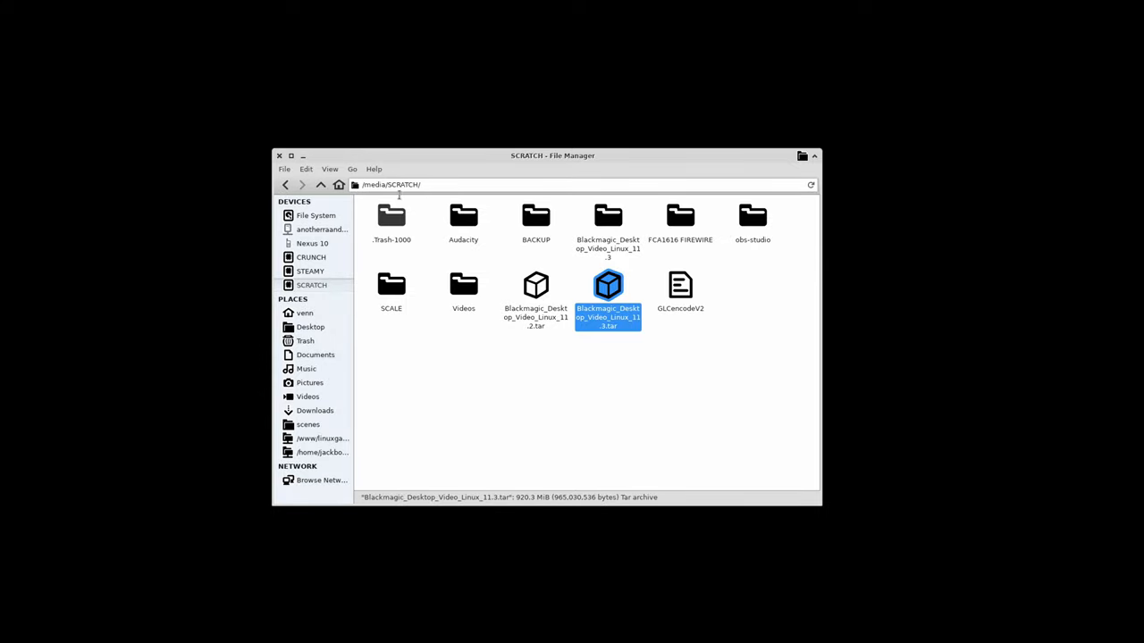
double_click(611, 252)
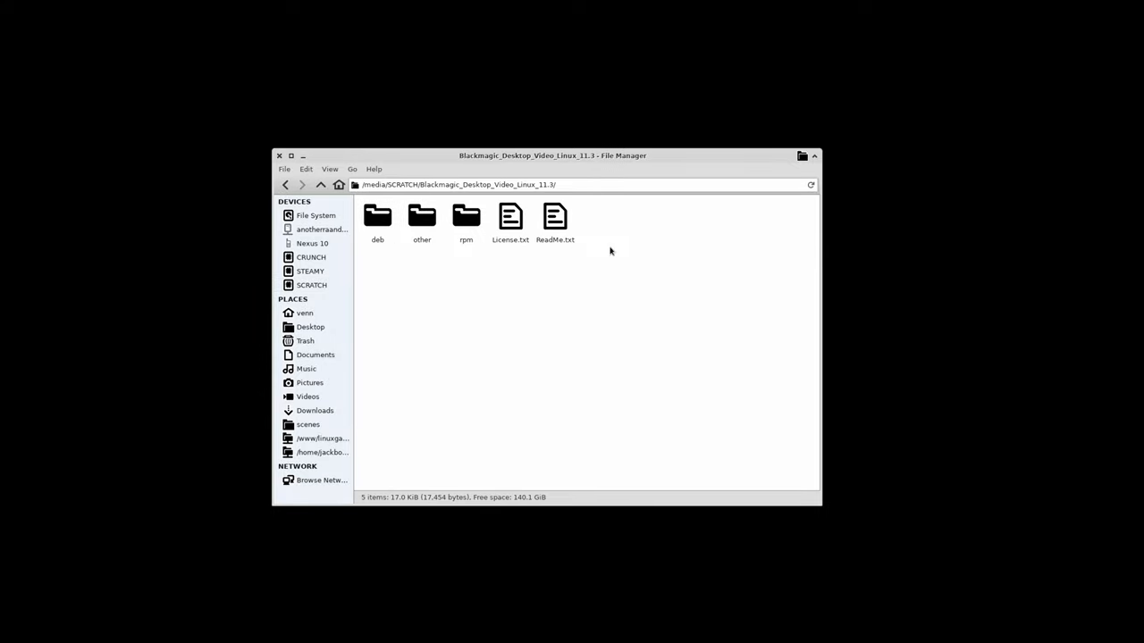
Step: Copy the Fedora 'sudo yum install' command from ReadMe.txt
double_click(558, 220)
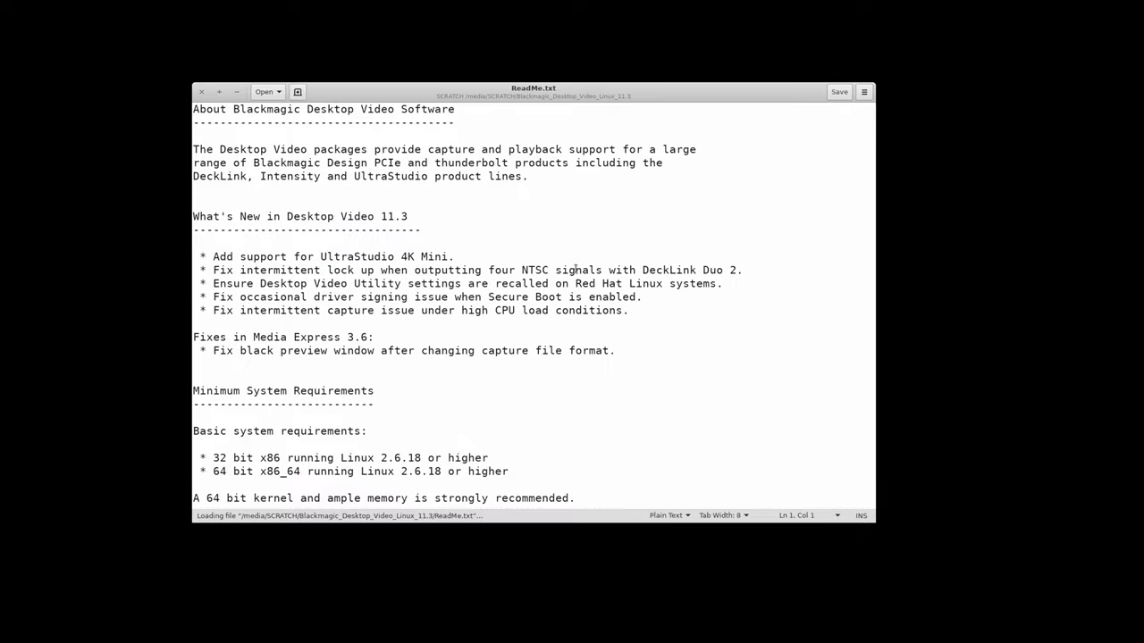
scroll(552, 270, "down", 2)
scroll(551, 270, "down", 5)
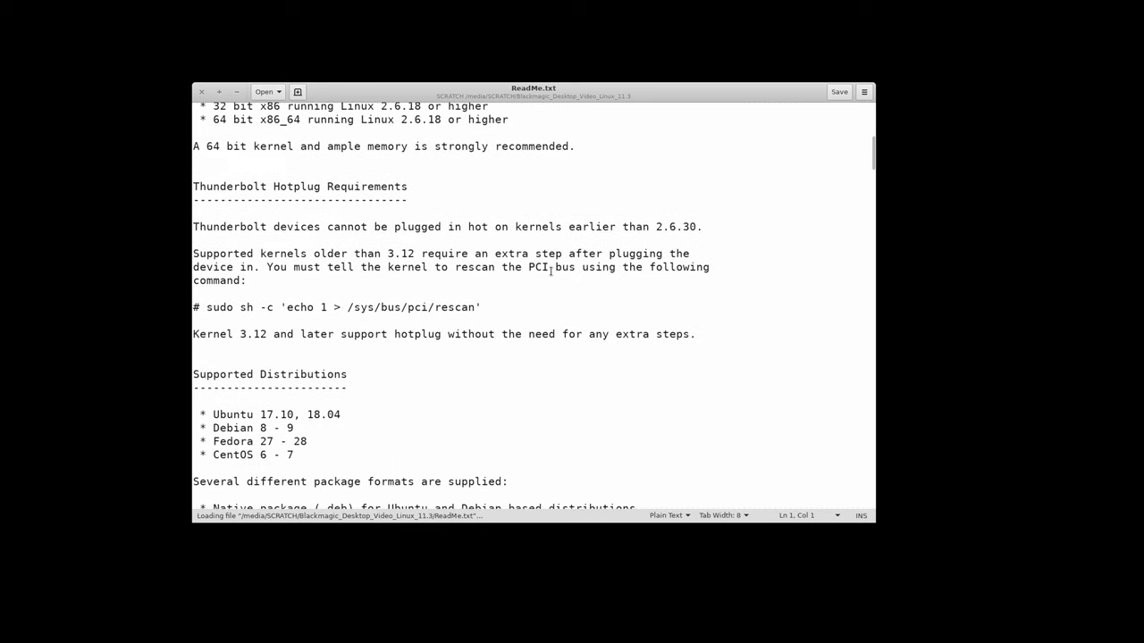
scroll(551, 270, "down", 3)
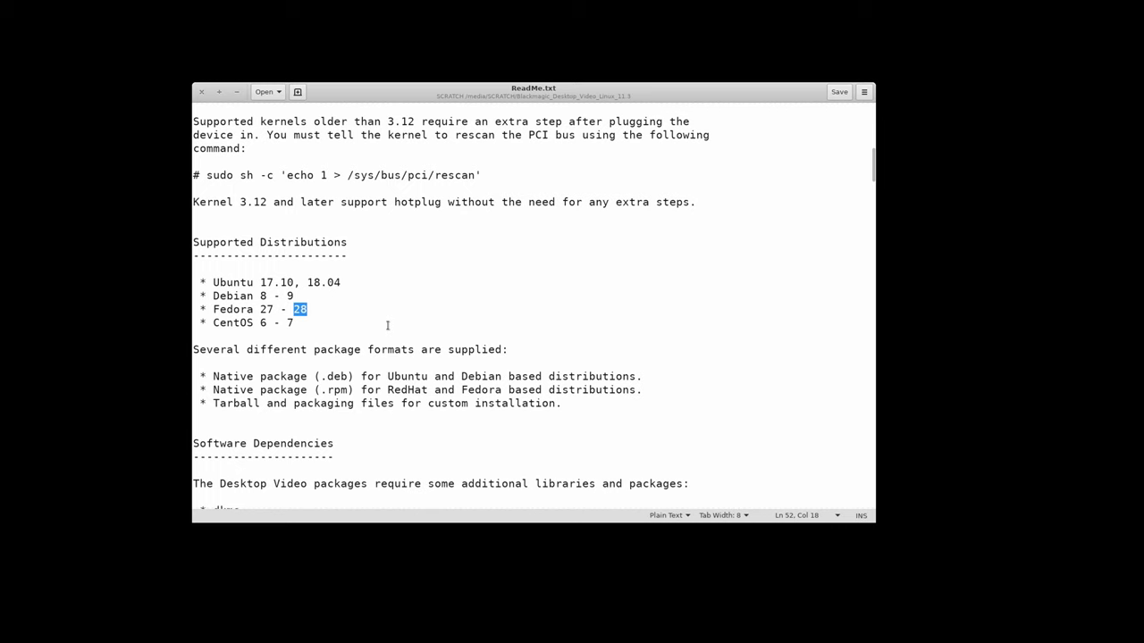
scroll(388, 325, "down", 4)
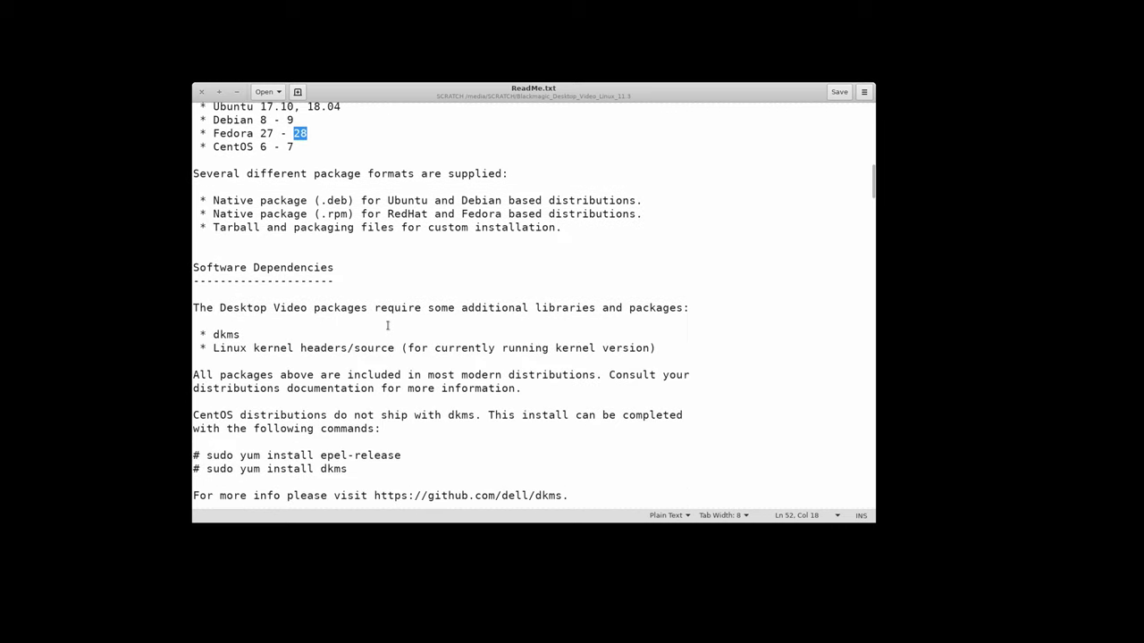
scroll(387, 325, "down", 1)
scroll(388, 325, "down", 8)
scroll(388, 325, "down", 5)
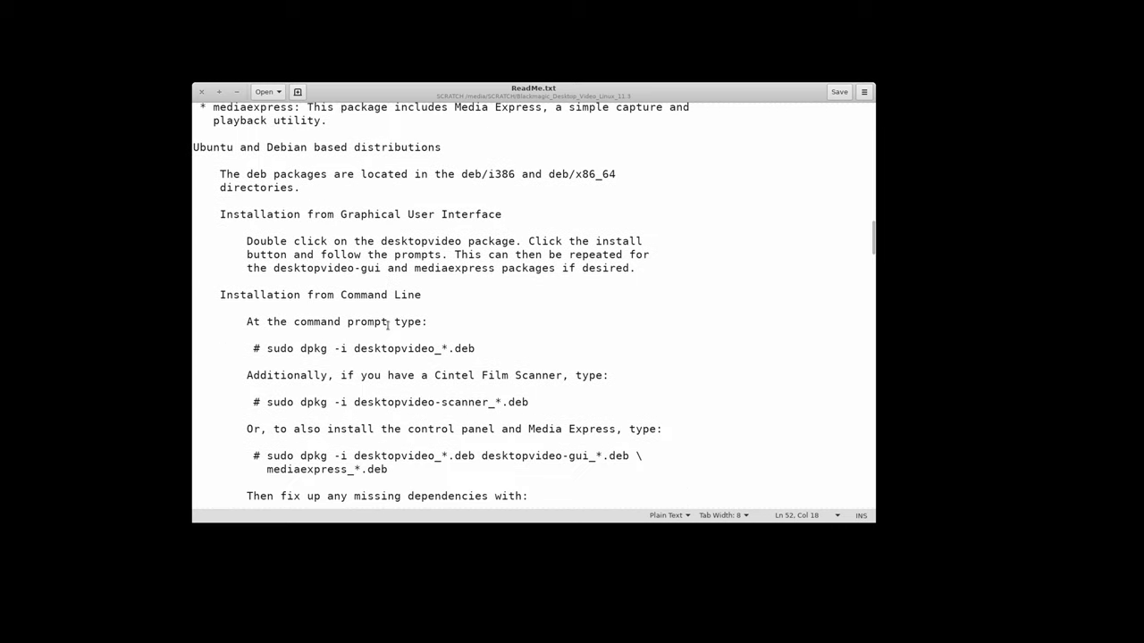
scroll(388, 326, "down", 9)
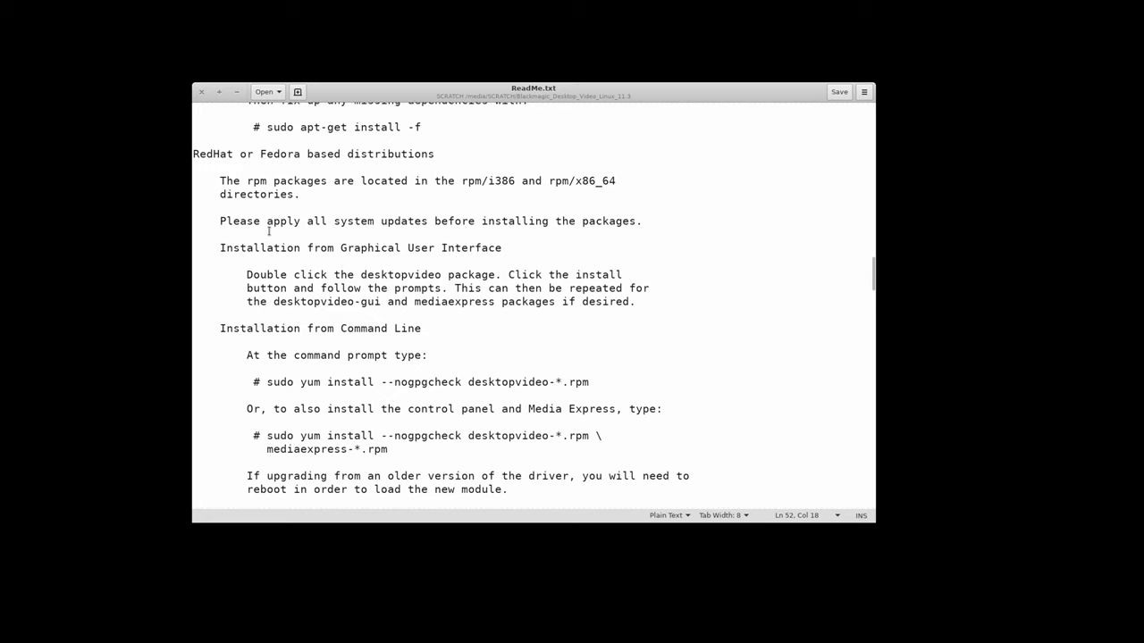
scroll(268, 230, "down", 1)
left_click_drag(362, 338, 559, 338)
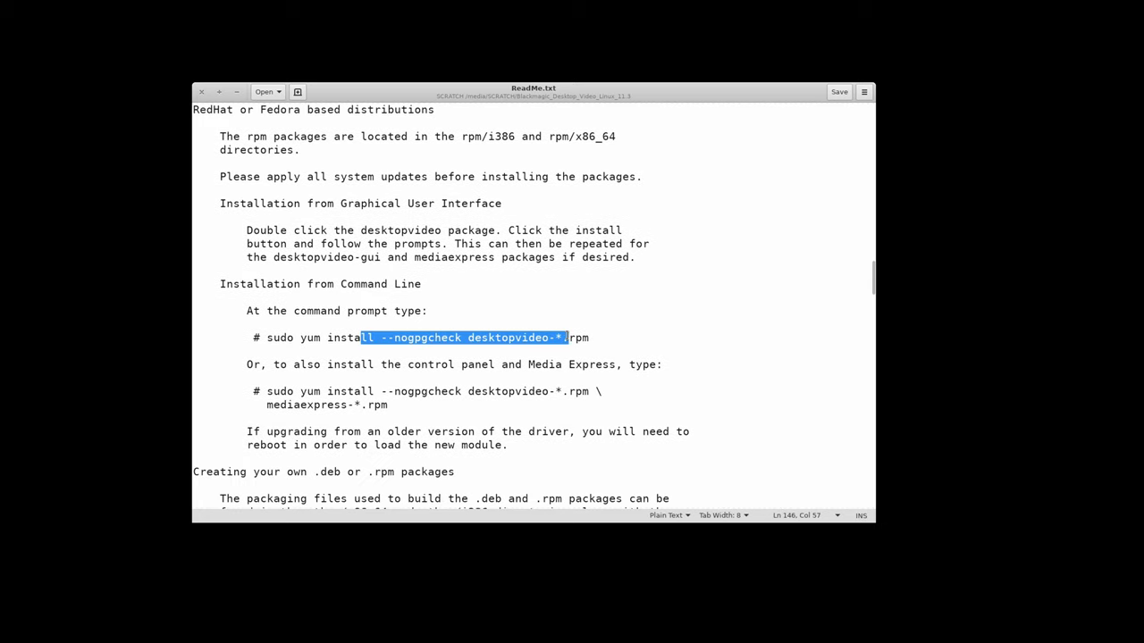
left_click(525, 338)
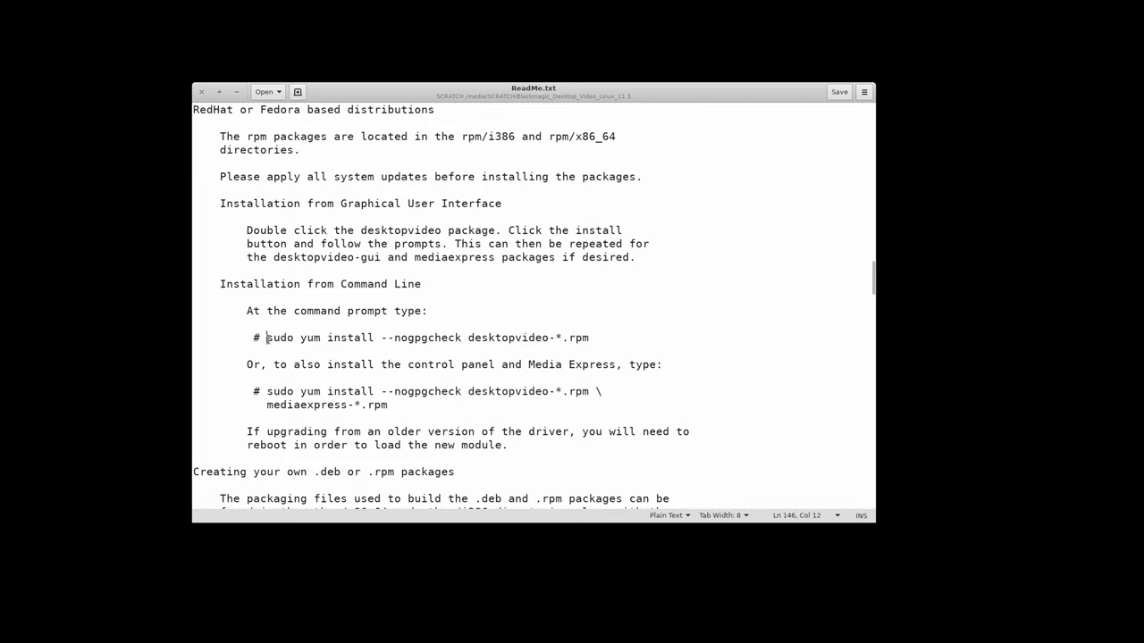
left_click_drag(268, 338, 498, 338)
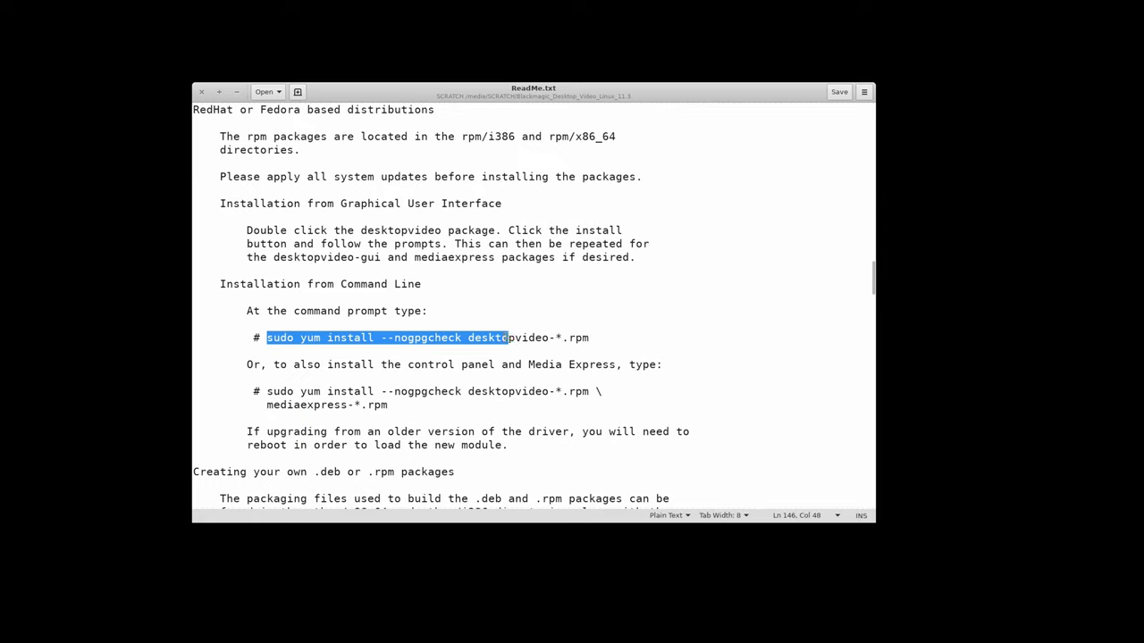
right_click(431, 341)
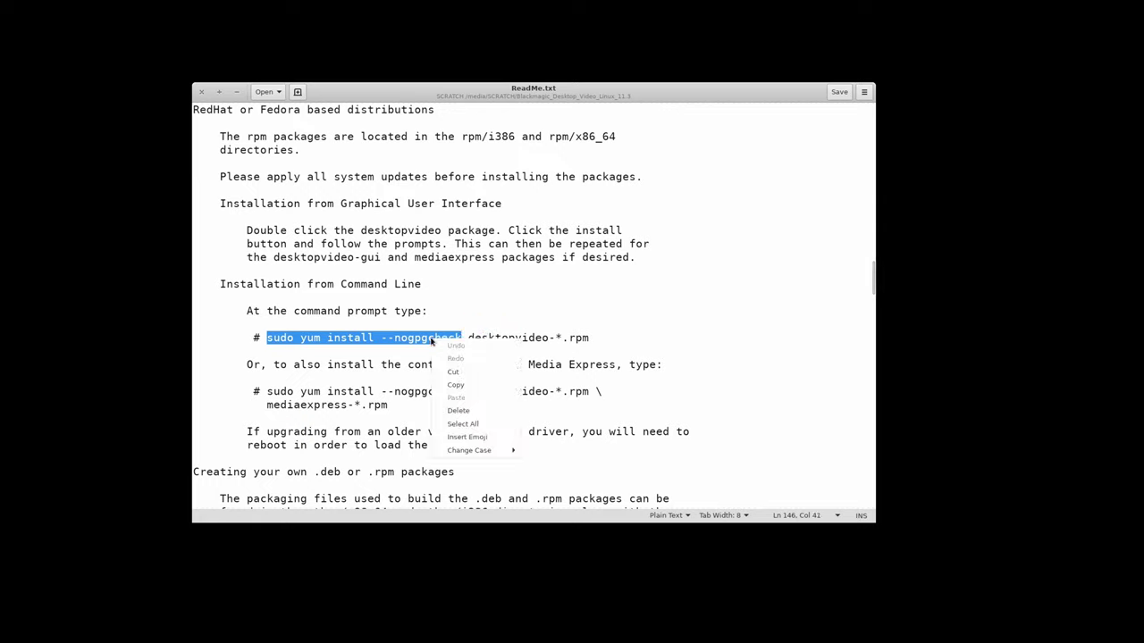
left_click(455, 385)
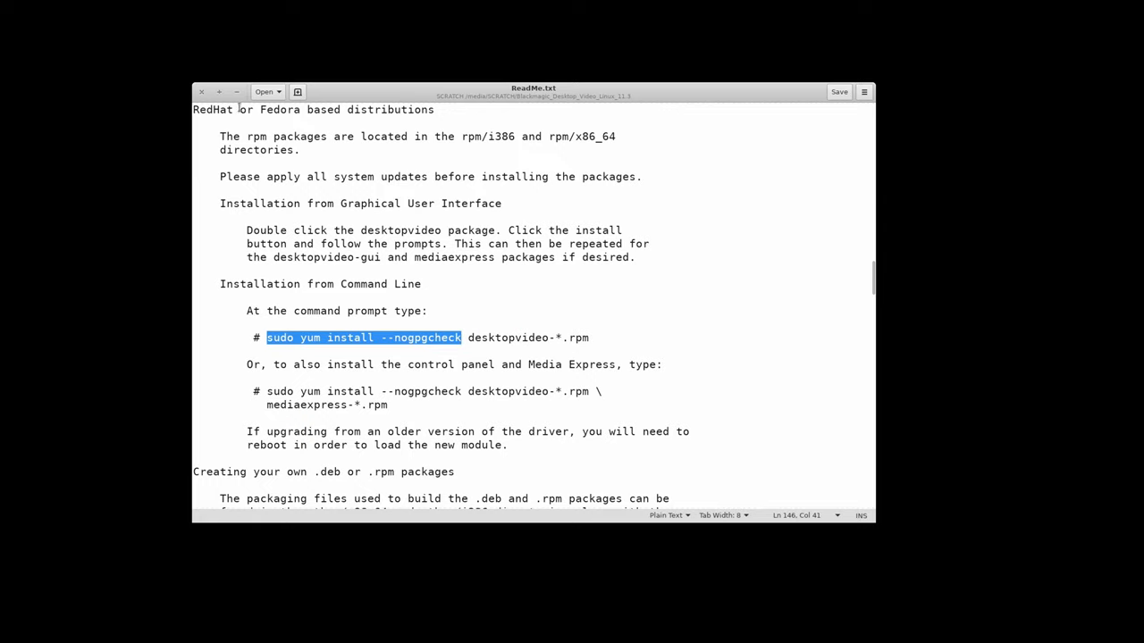
Step: Open a terminal in the rpm/x86_64 package folder
left_click(238, 92)
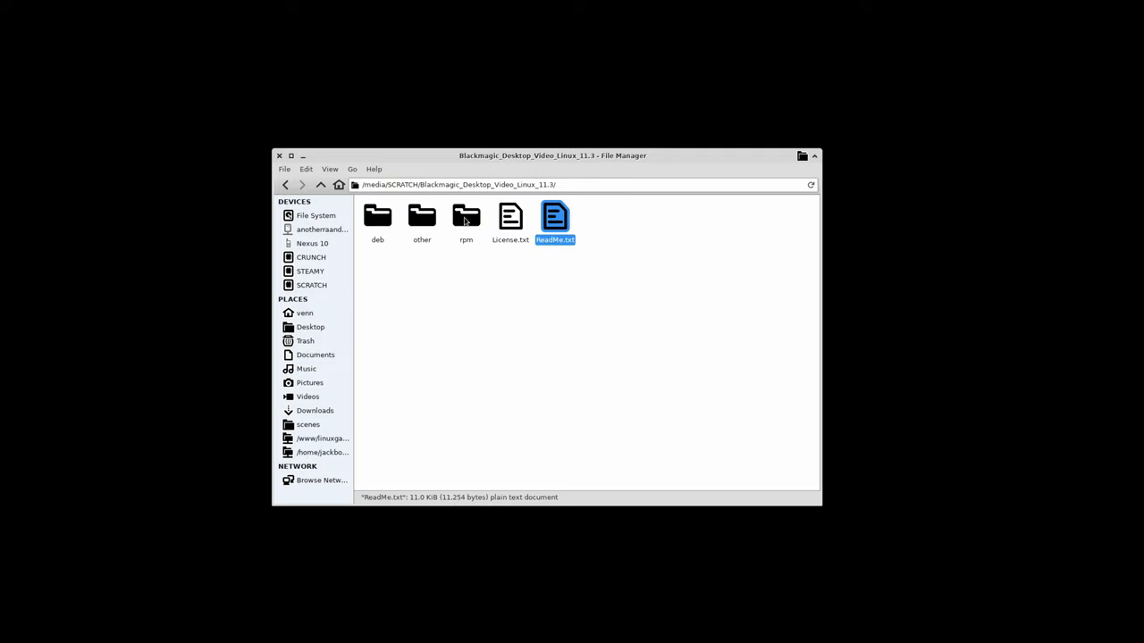
double_click(465, 221)
double_click(414, 229)
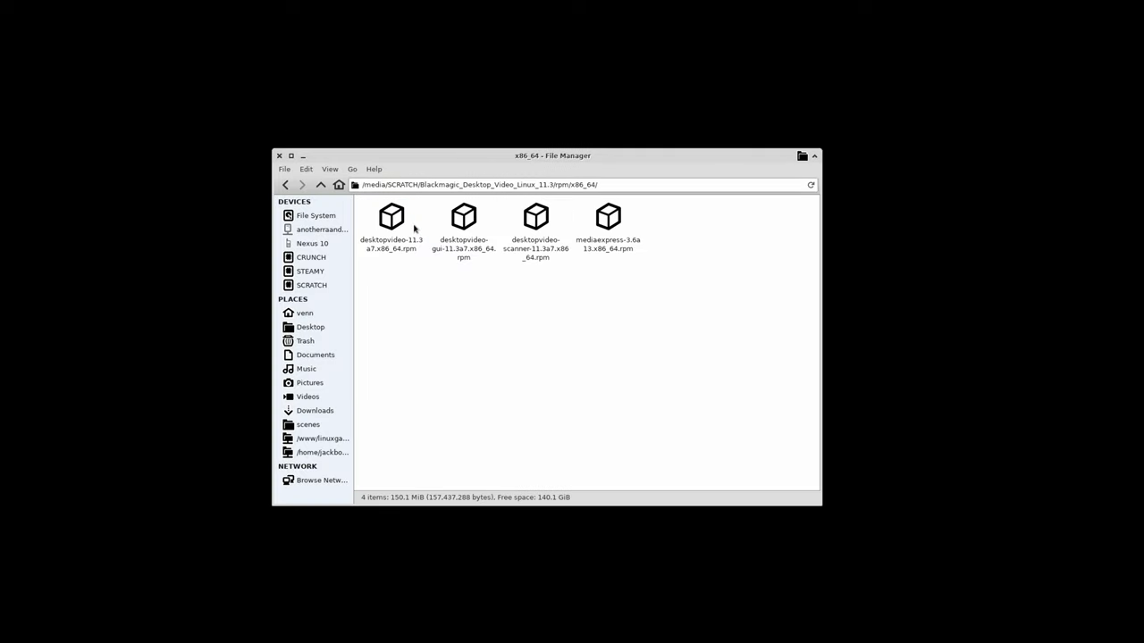
right_click(491, 319)
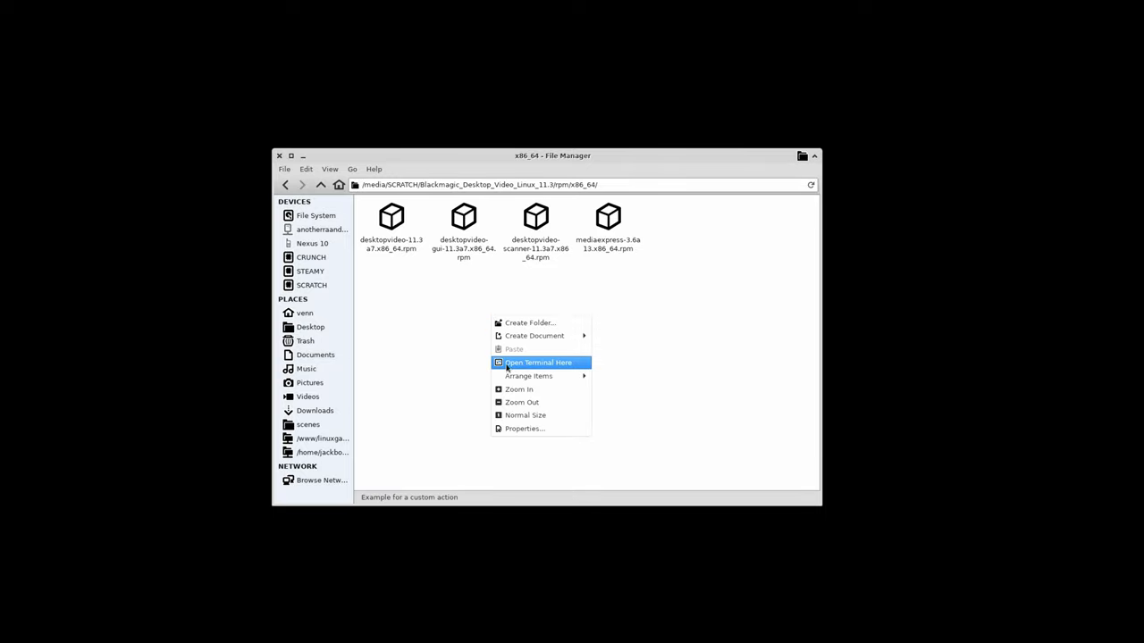
left_click(511, 363)
type("y")
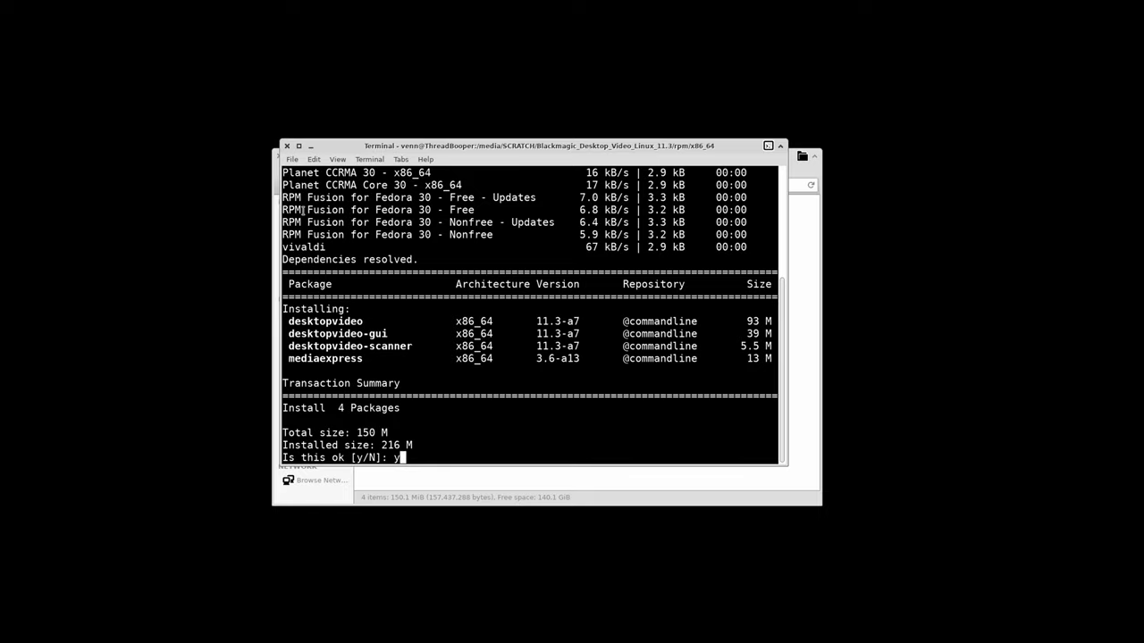
Step: Confirm the four-package Desktop Video 11.3 install and close the terminal
key("Return")
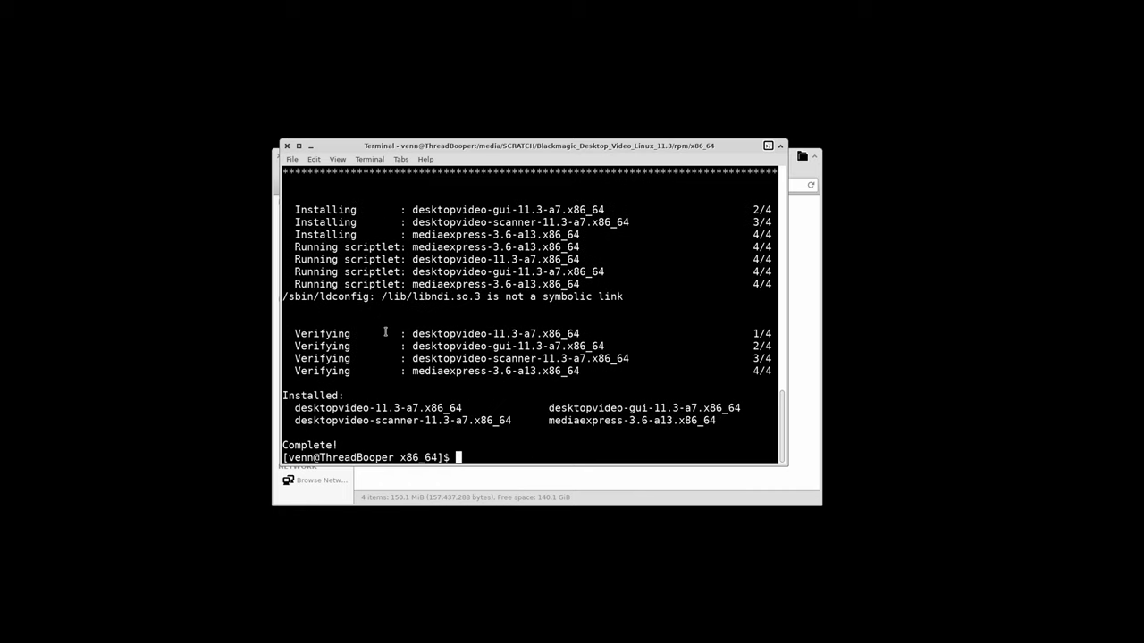
scroll(386, 332, "up", 4)
scroll(385, 332, "up", 1)
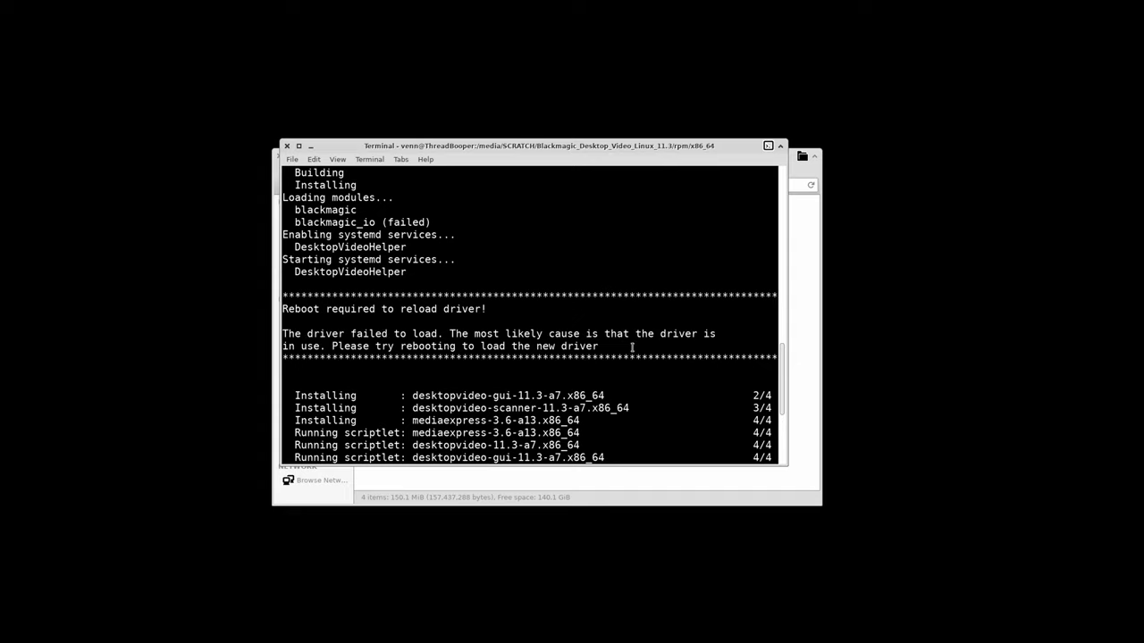
scroll(484, 355, "down", 1)
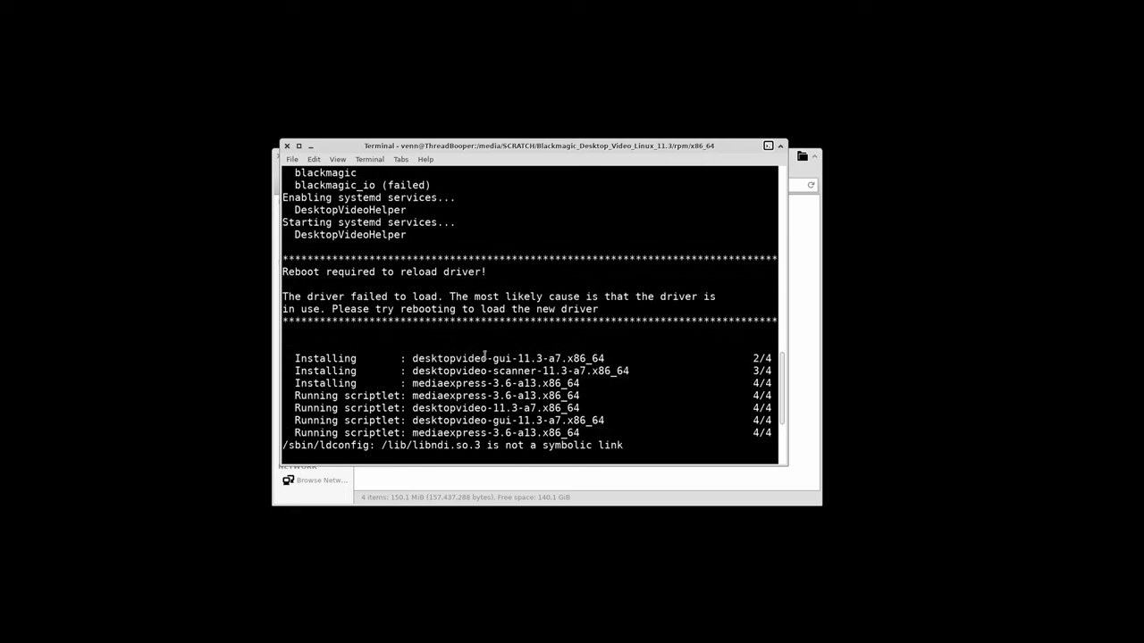
scroll(485, 355, "down", 1)
scroll(481, 333, "down", 3)
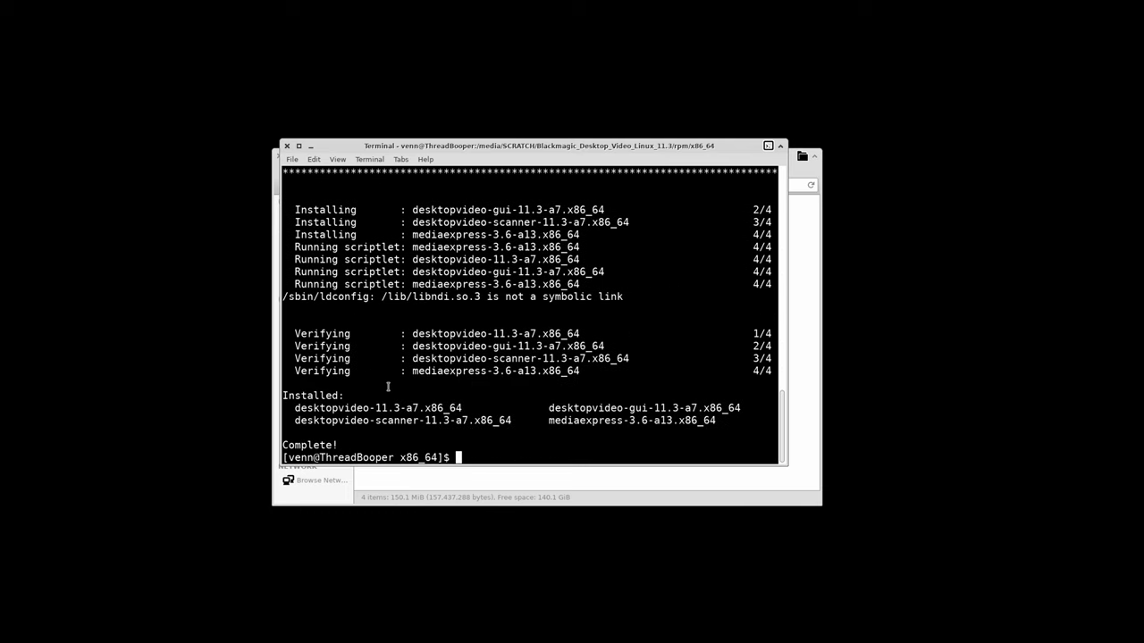
left_click(286, 147)
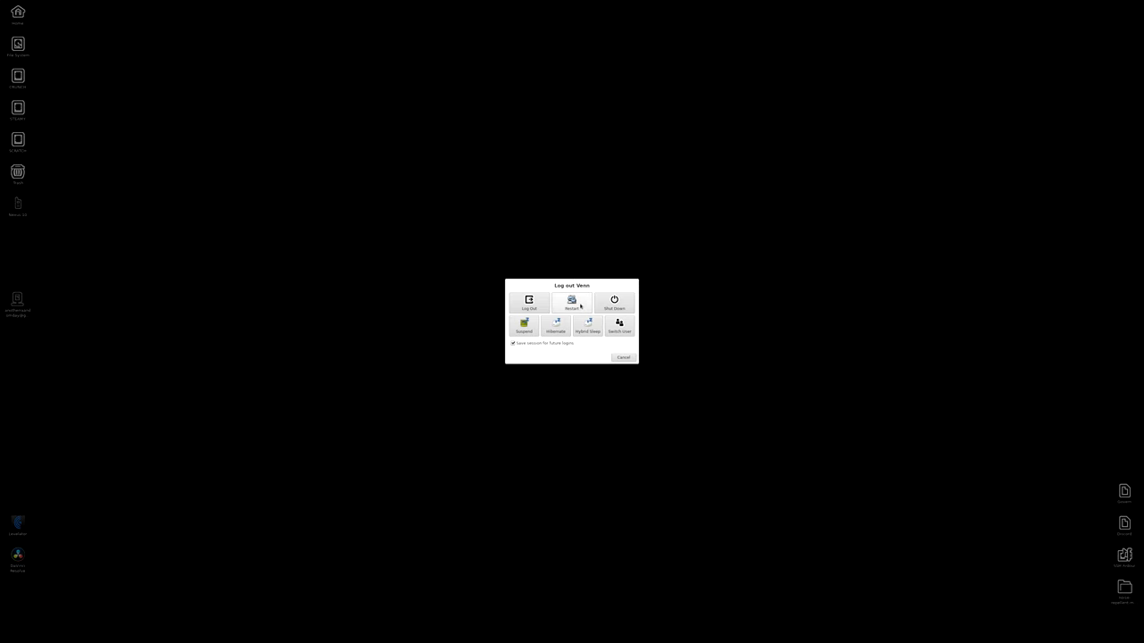
Step: Launch Blackmagic Desktop Video Setup from Applications > Multimedia
key("Escape")
left_click(490, 632)
mouse_move(505, 583)
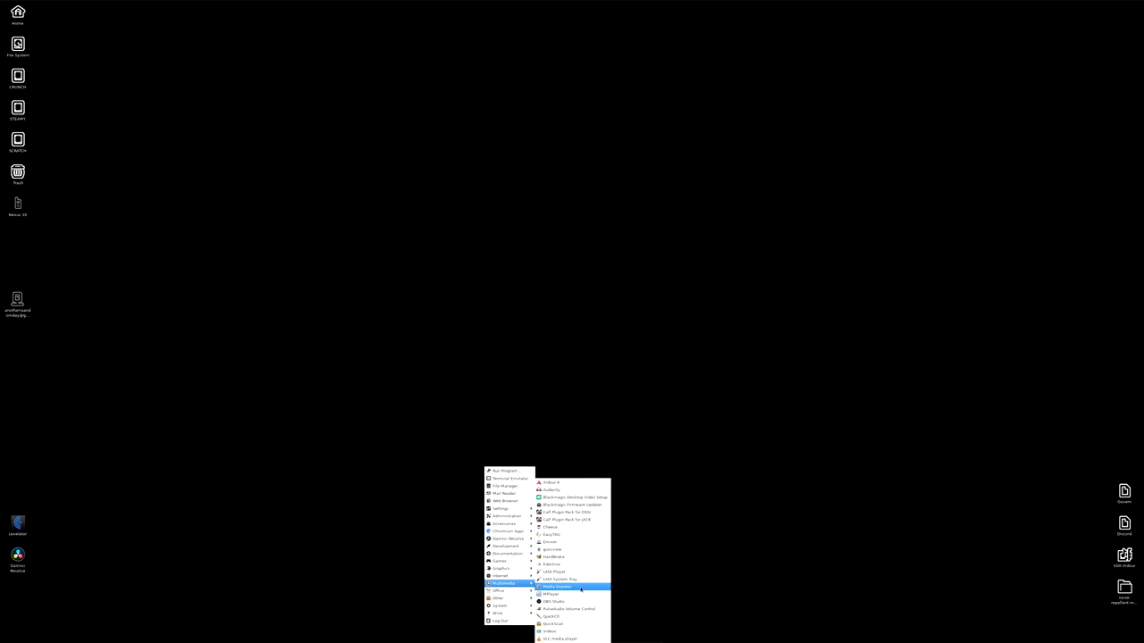
left_click(598, 498)
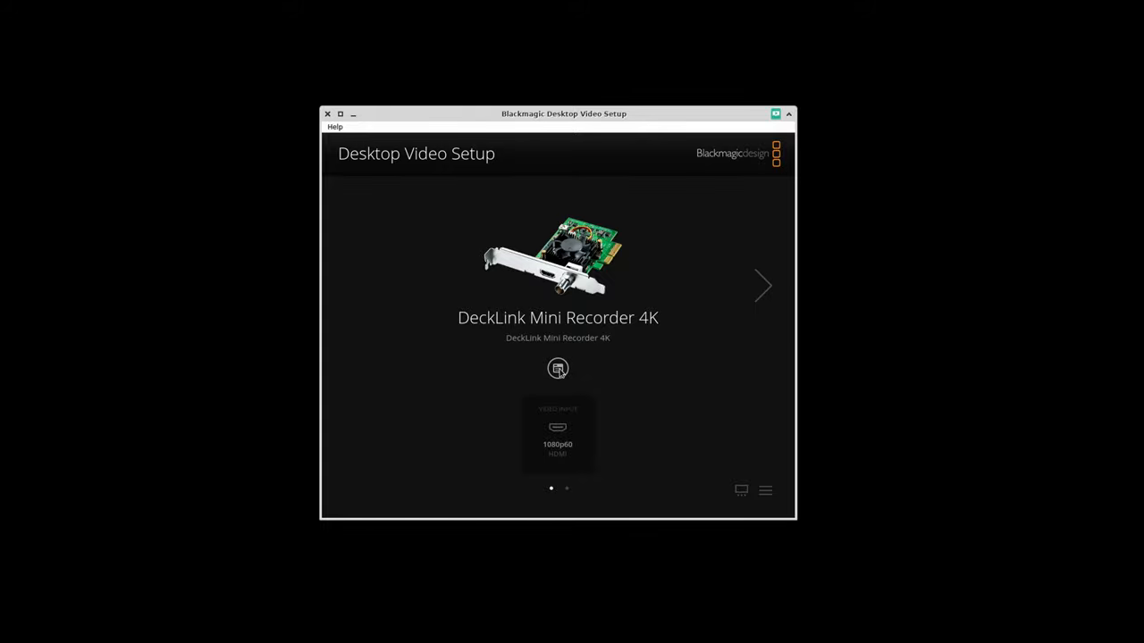
Step: Review the DeckLink Mini Recorder 4K conversion, driver 11.3 and input settings, save, and move to the Intensity Pro 4K
left_click(558, 370)
left_click(490, 202)
left_click(542, 203)
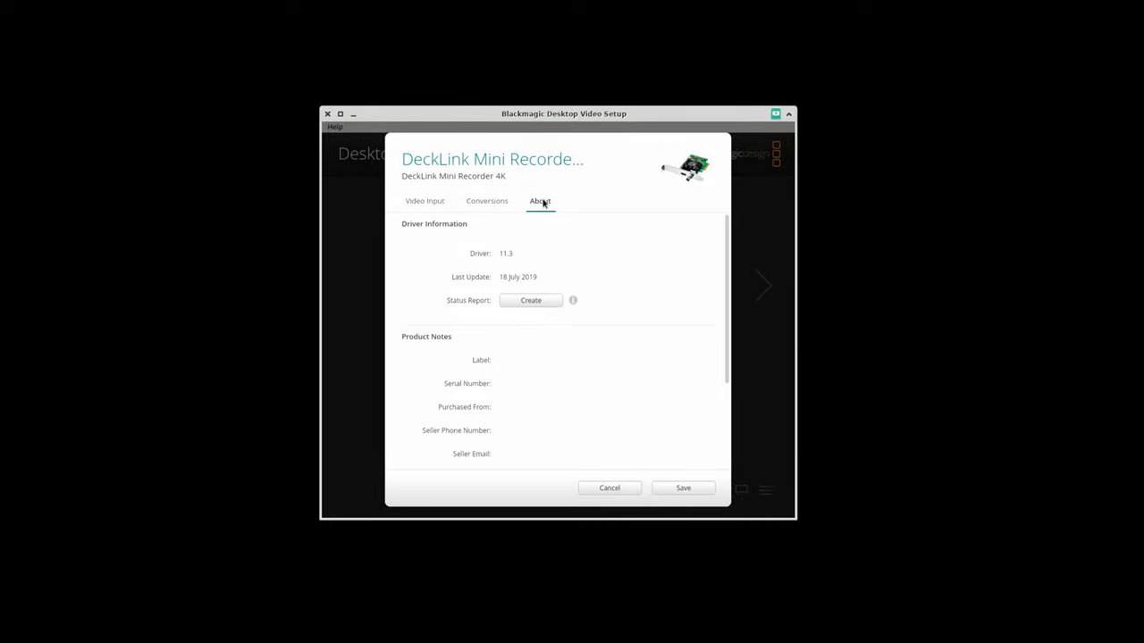
left_click(430, 205)
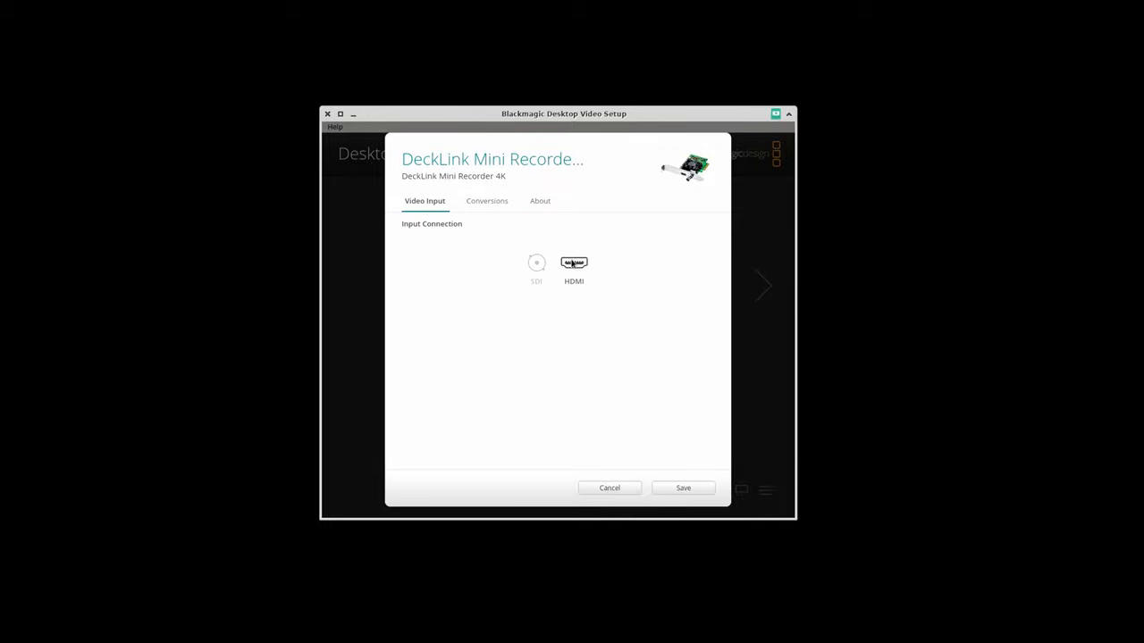
left_click(681, 489)
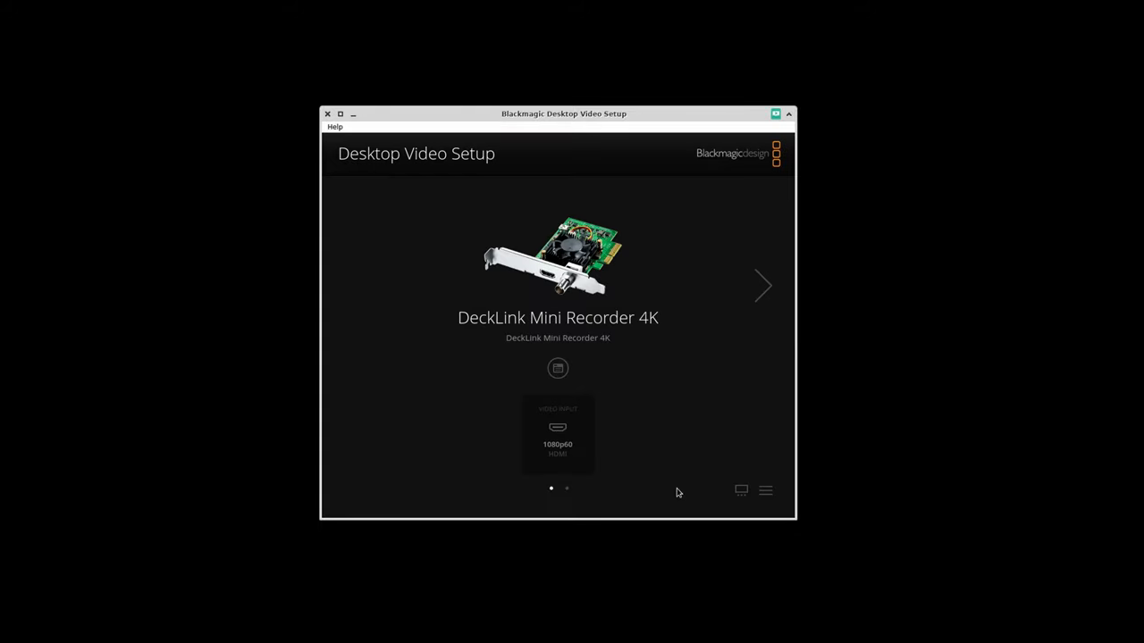
left_click(761, 286)
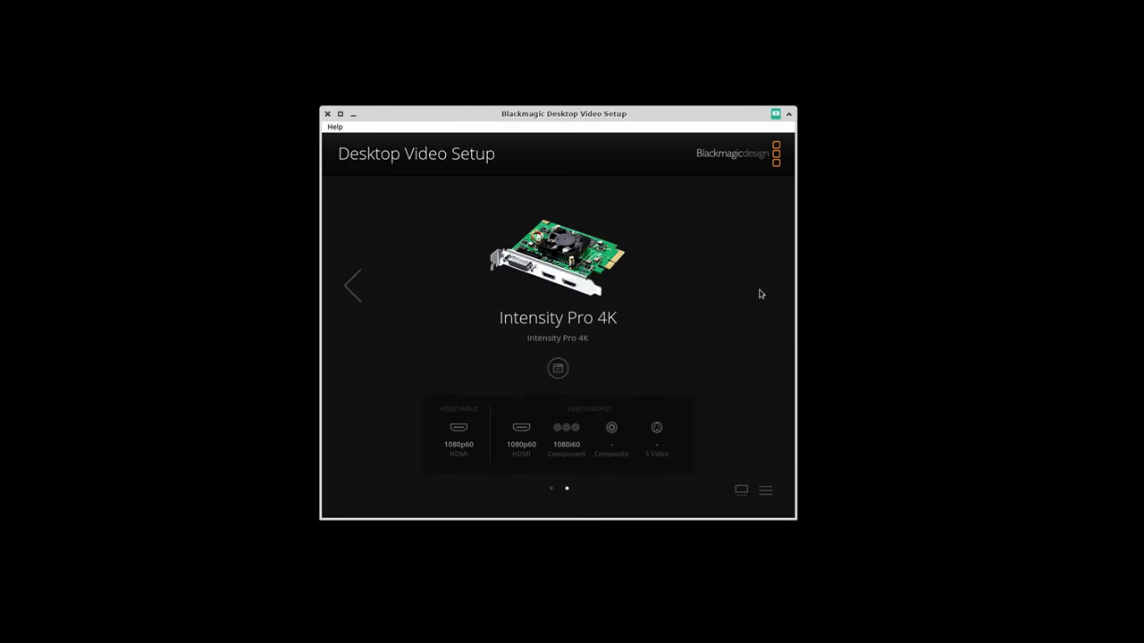
Step: Keep 1080p60 as the Intensity Pro 4K default video standard and review its video input options
left_click(557, 368)
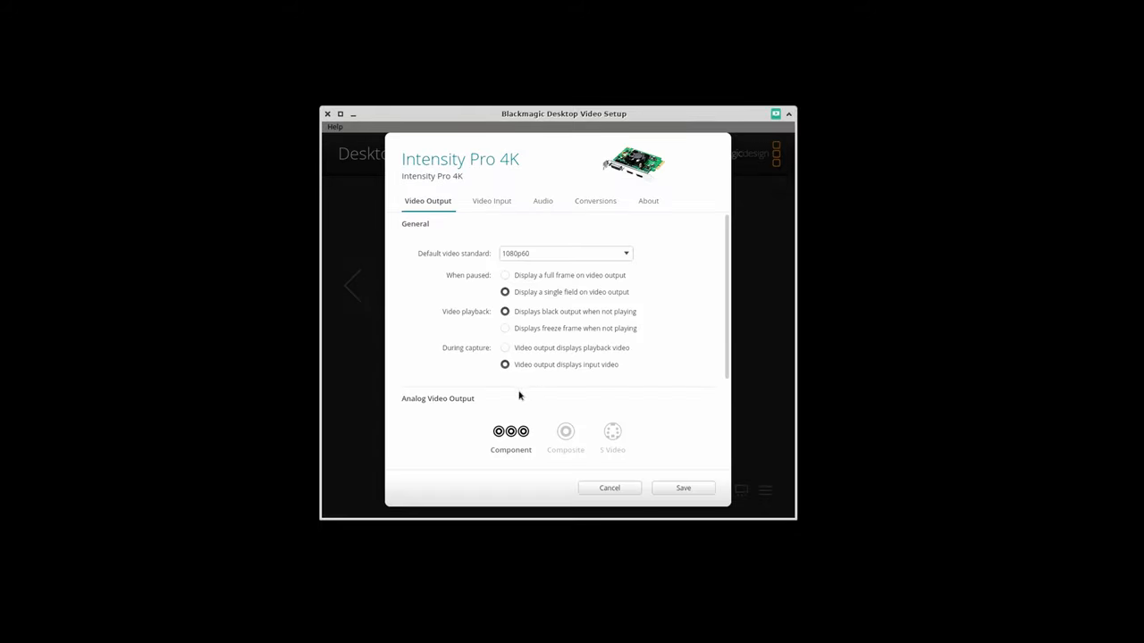
left_click(610, 254)
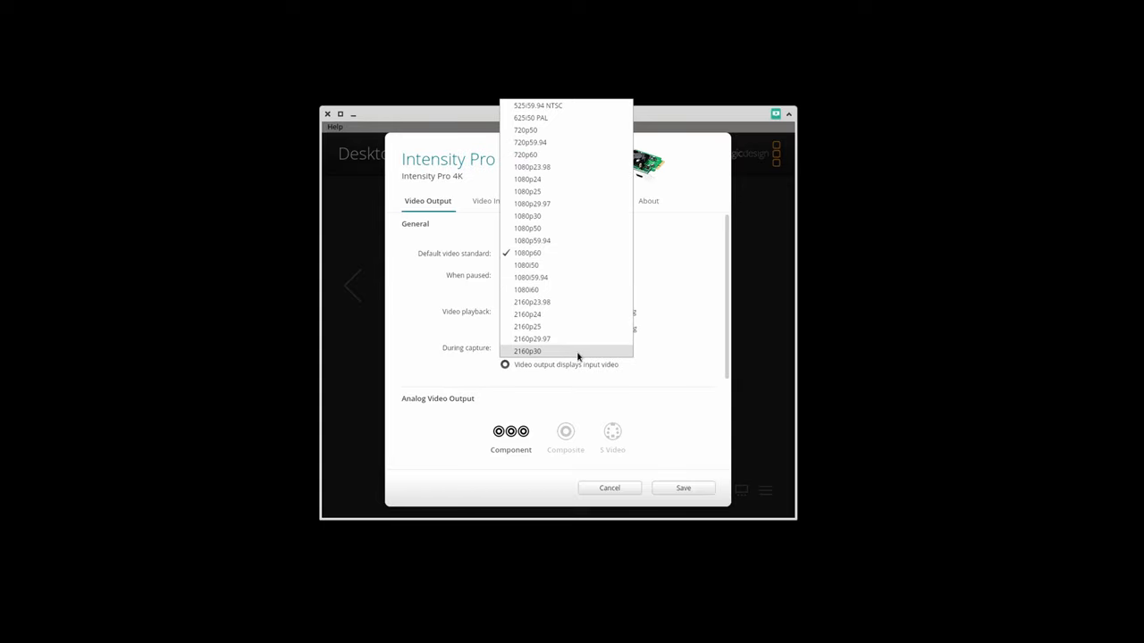
left_click(585, 255)
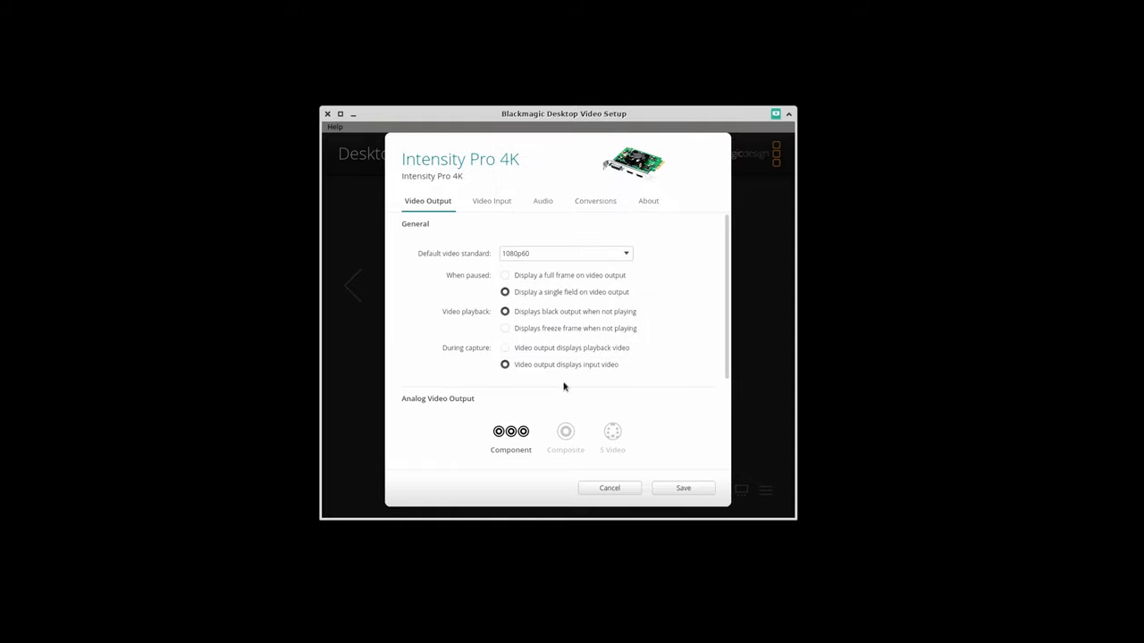
left_click(501, 204)
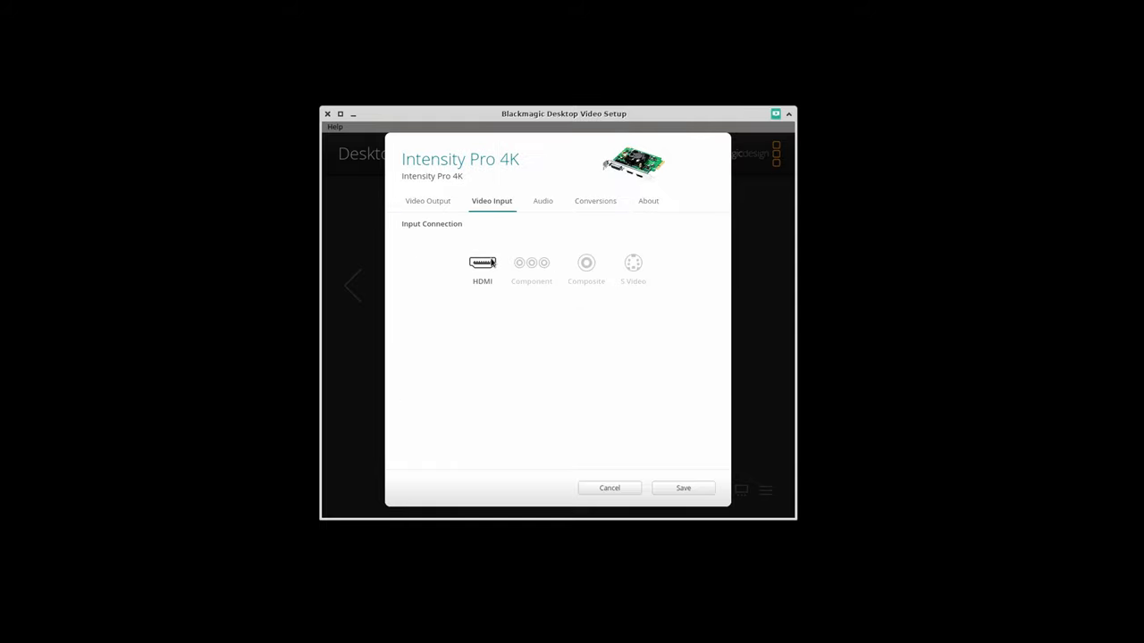
Step: Review the Intensity Pro 4K audio and conversion settings, keeping input conversion at None
left_click(537, 203)
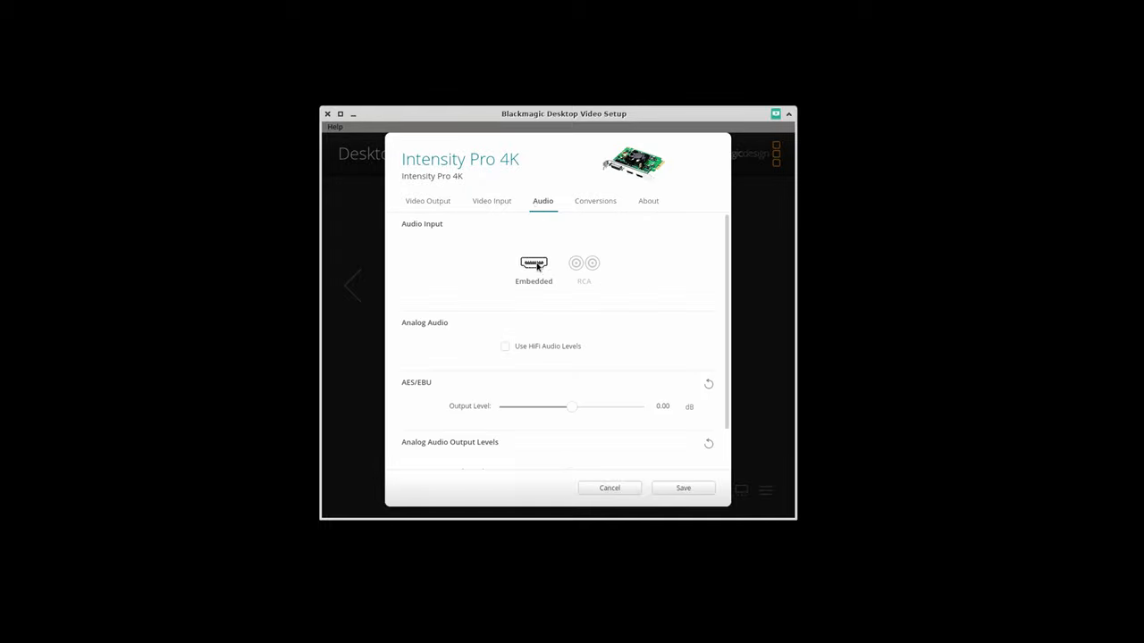
scroll(669, 343, "down", 2)
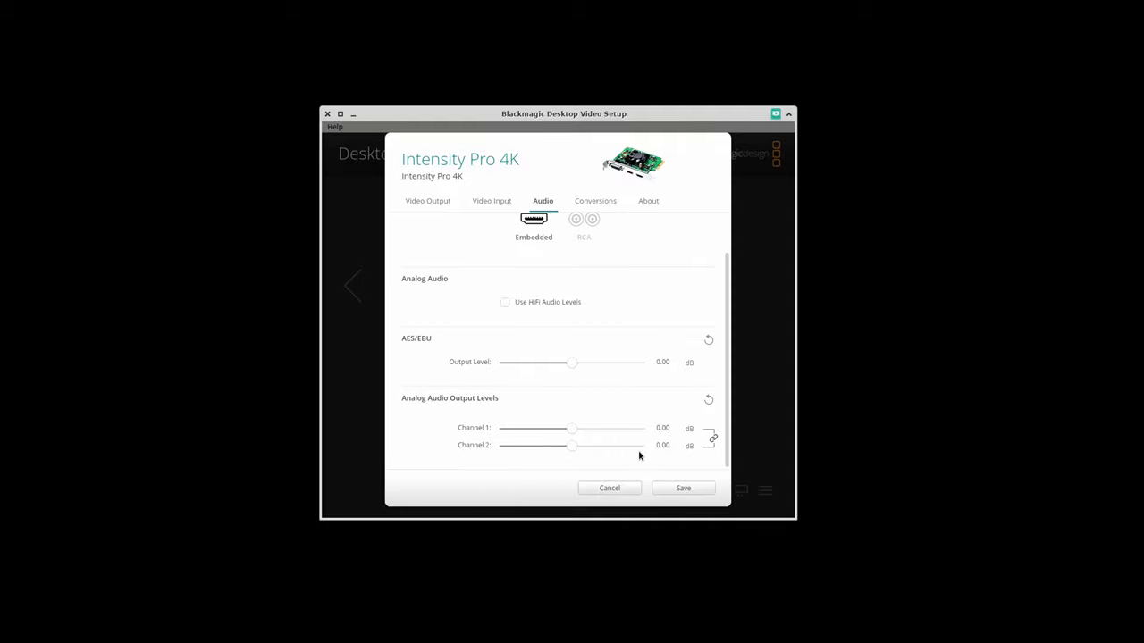
scroll(617, 375, "up", 2)
left_click(603, 206)
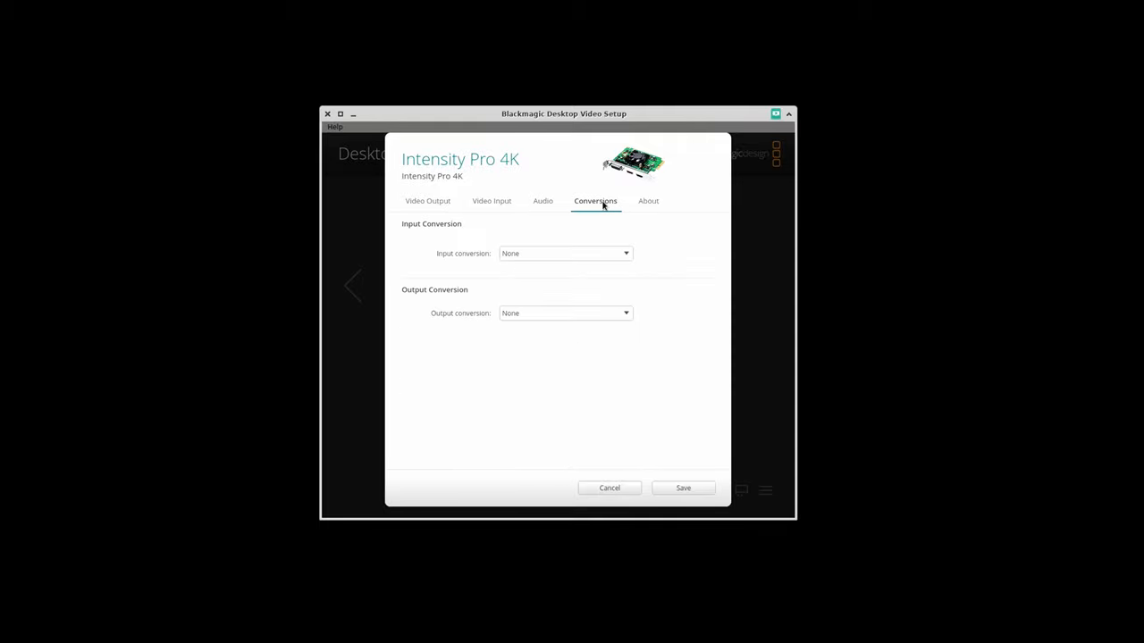
left_click(604, 257)
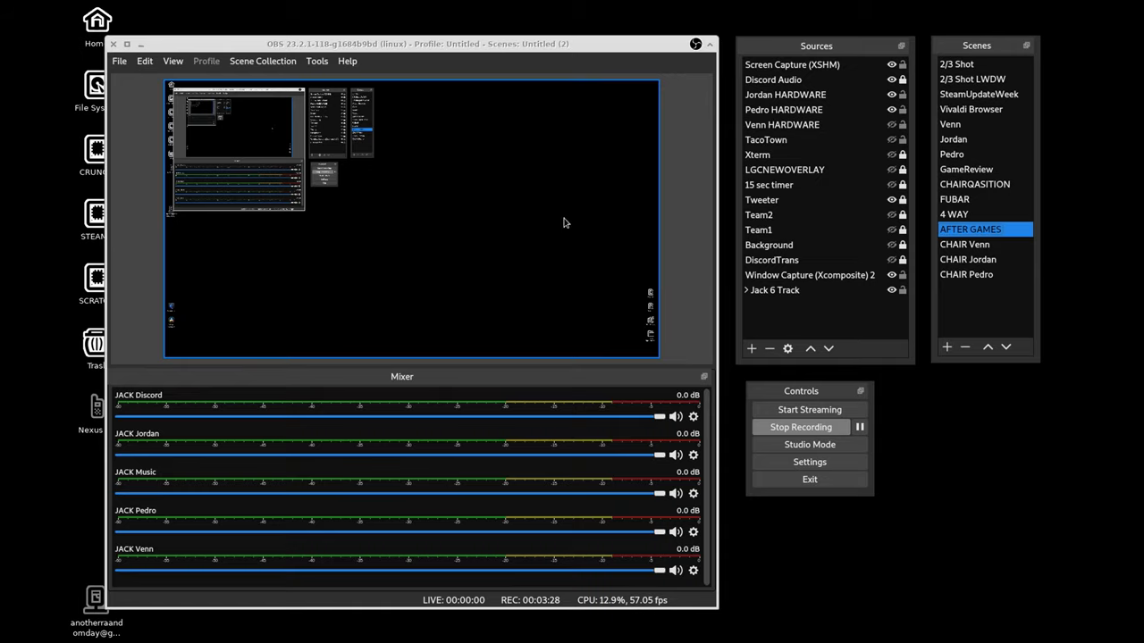
Step: Add a Blackmagic Device source named Blackmagic Device 1
left_click(752, 349)
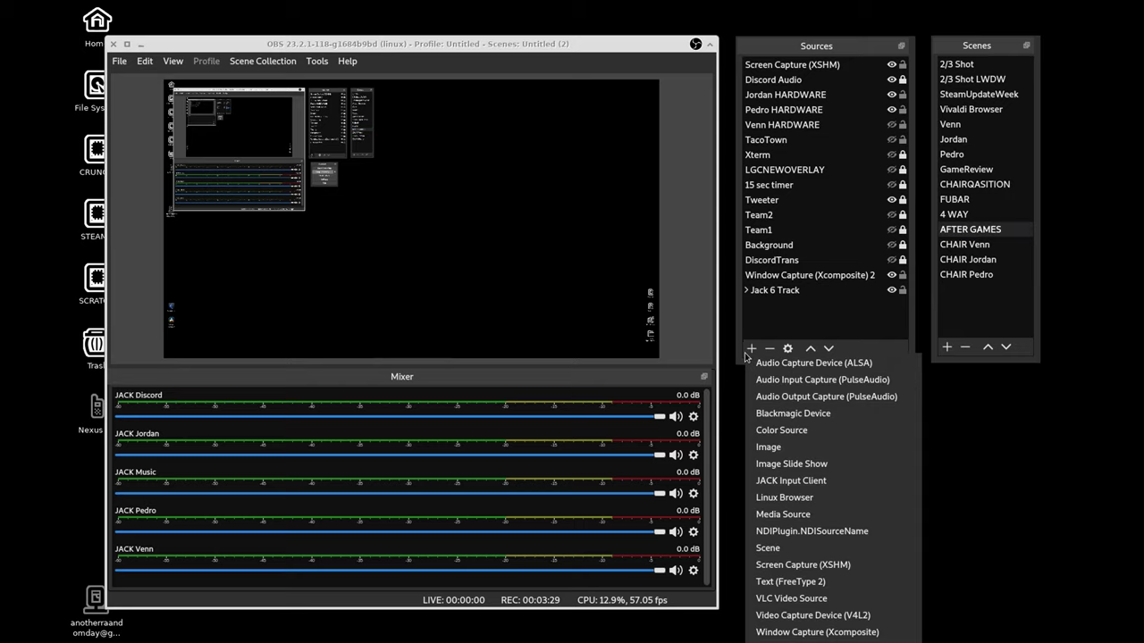
left_click(775, 412)
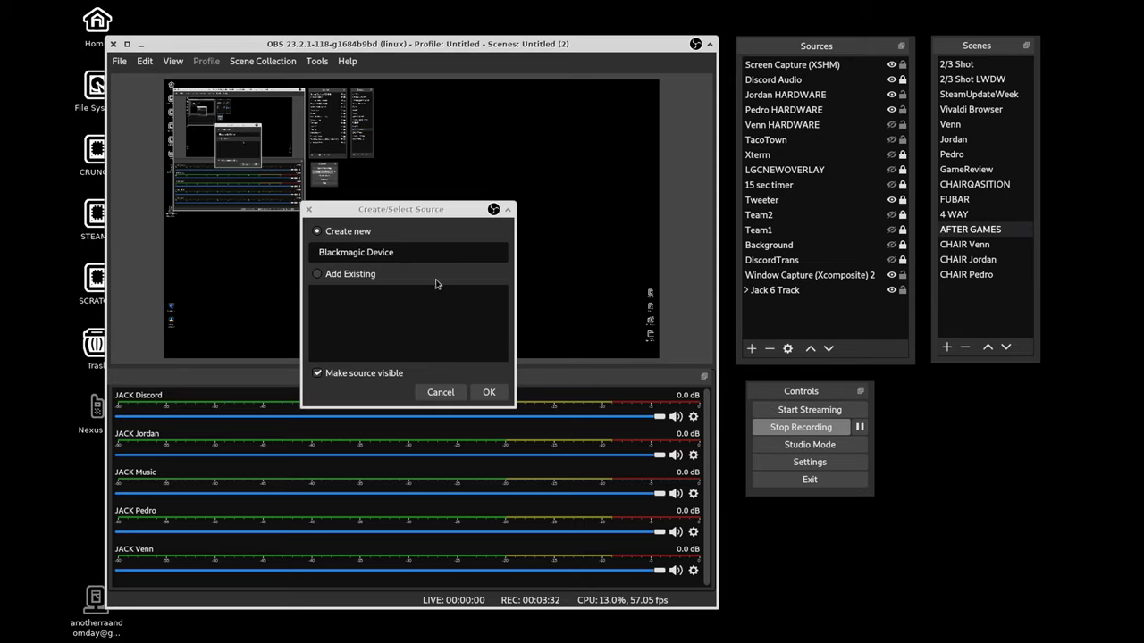
left_click(443, 251)
type("1")
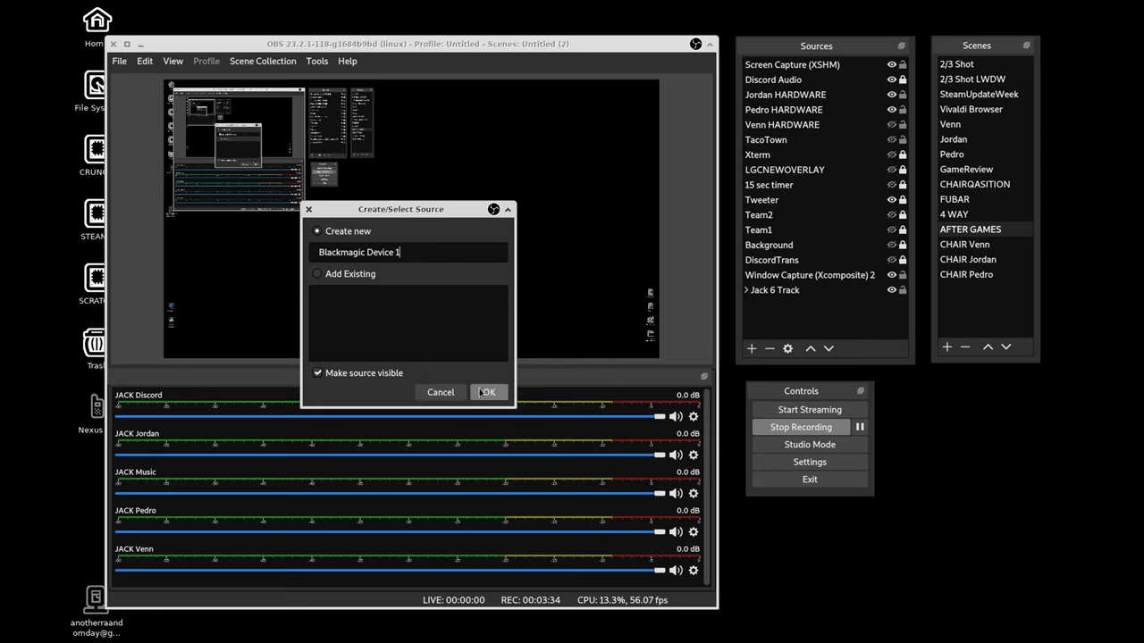
left_click(486, 392)
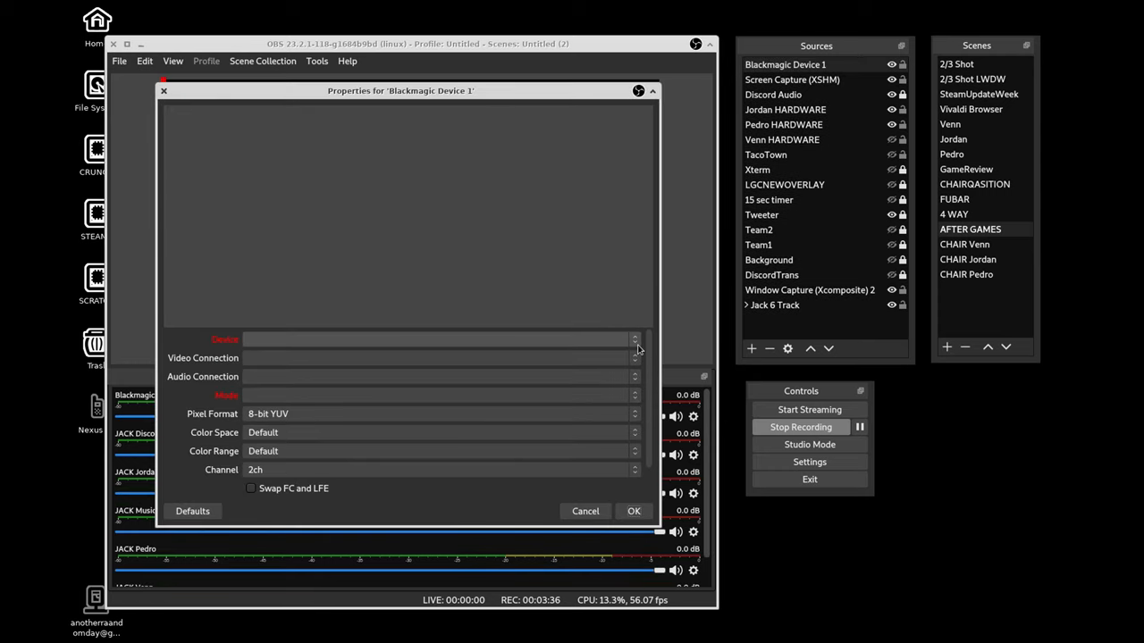
Step: Set the source's device to DeckLink Mini Recorder 4K with HDMI video connection
left_click(637, 342)
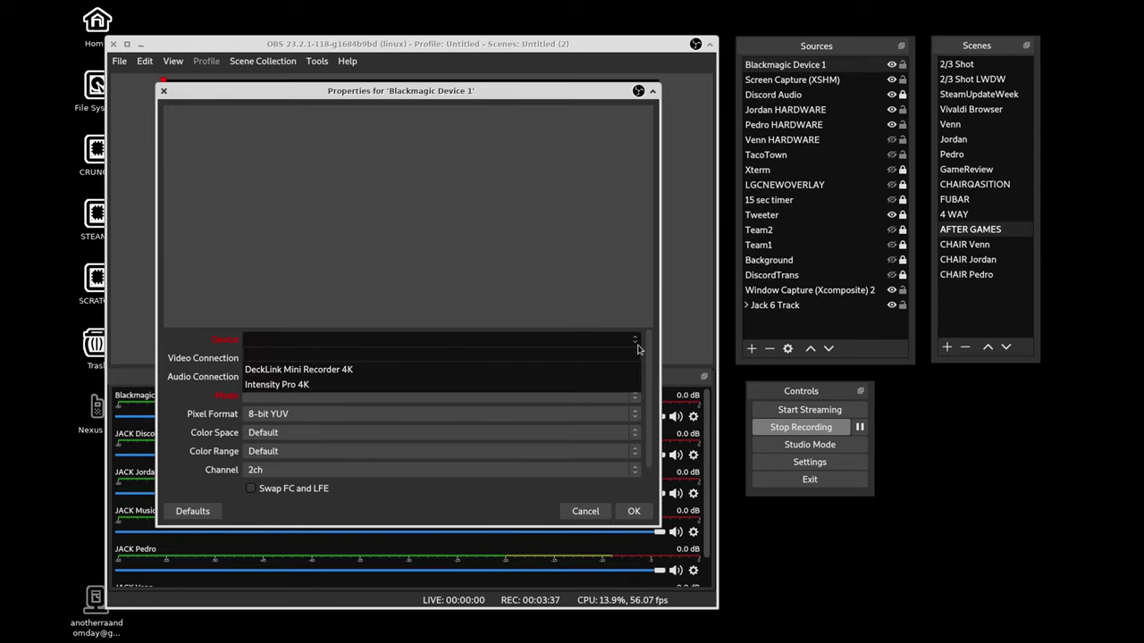
left_click(586, 370)
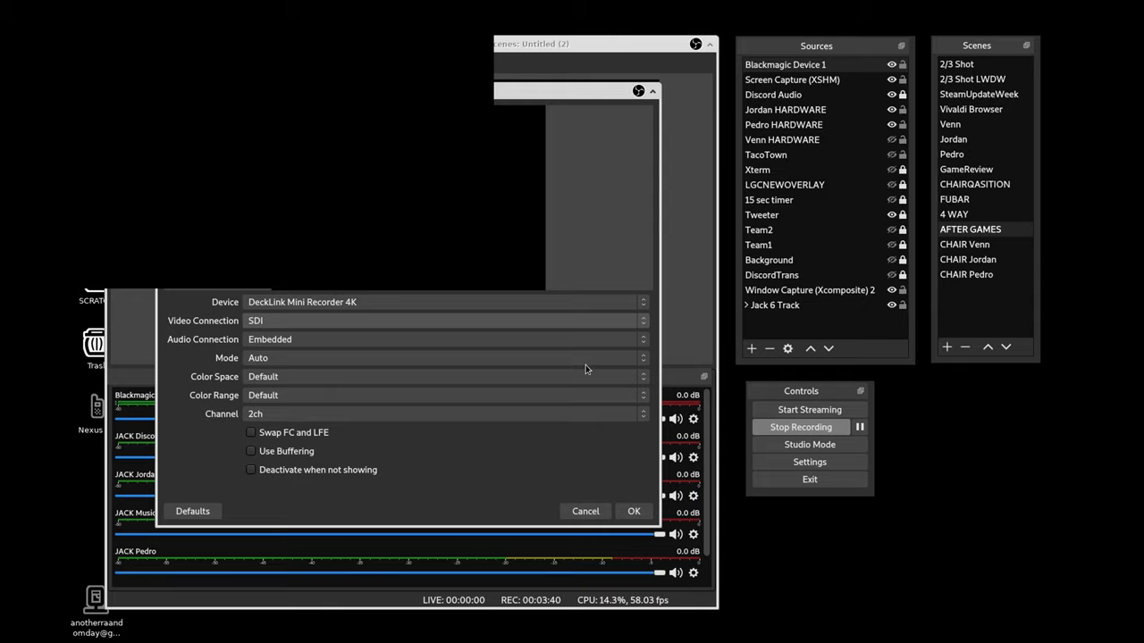
left_click(605, 321)
left_click(622, 354)
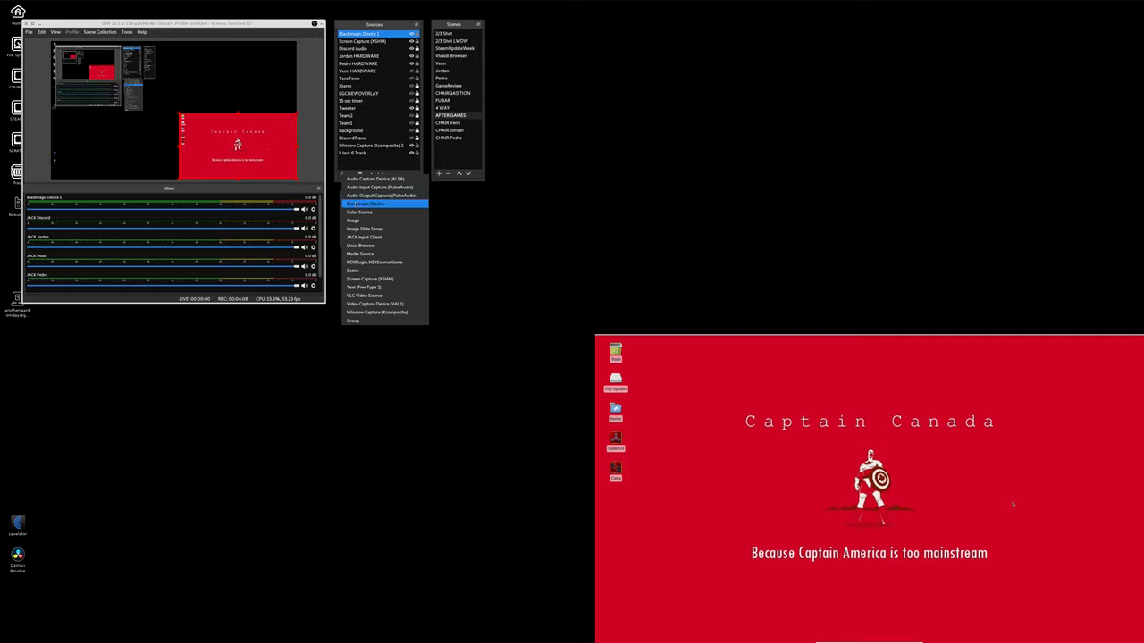
Step: Add a second source, Blackmagic Device 2, and choose the Intensity Pro 4K as its device
left_click(355, 198)
left_click(175, 129)
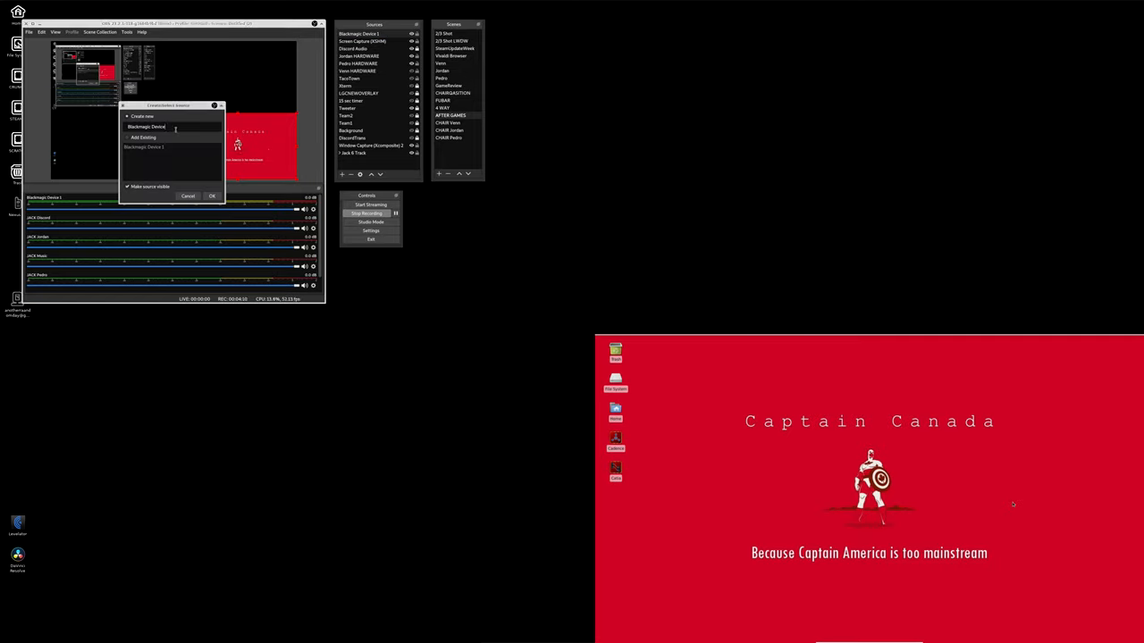
left_click(211, 195)
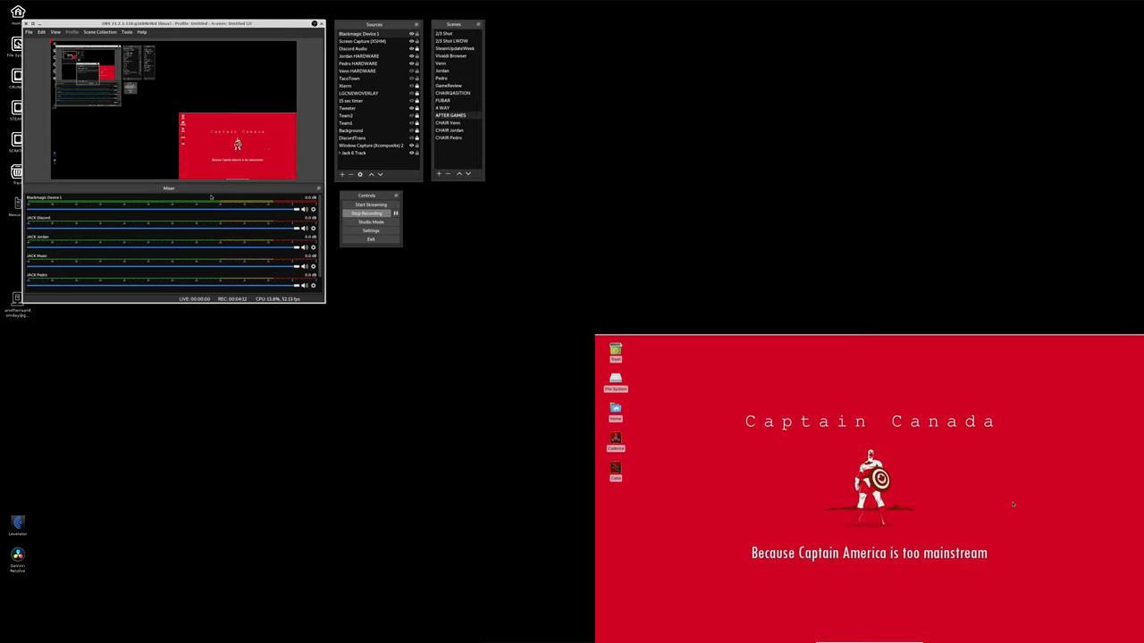
left_click(237, 169)
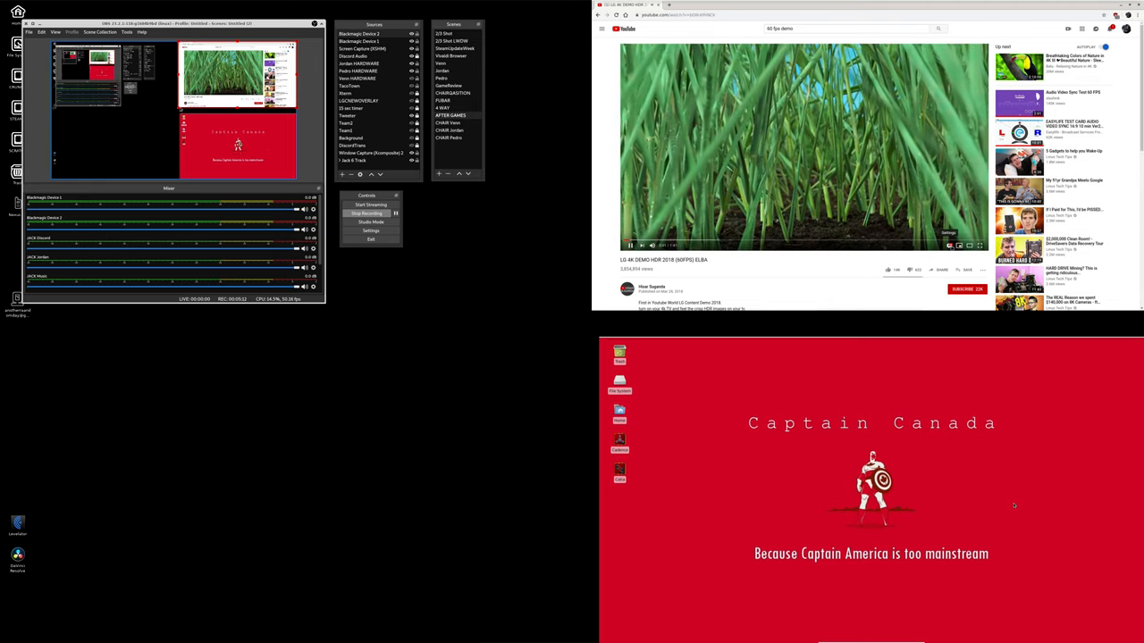
Step: On the captured PCs, change YouTube playback quality and start the Samsung 4K HDR demo
left_click(949, 245)
left_click(954, 233)
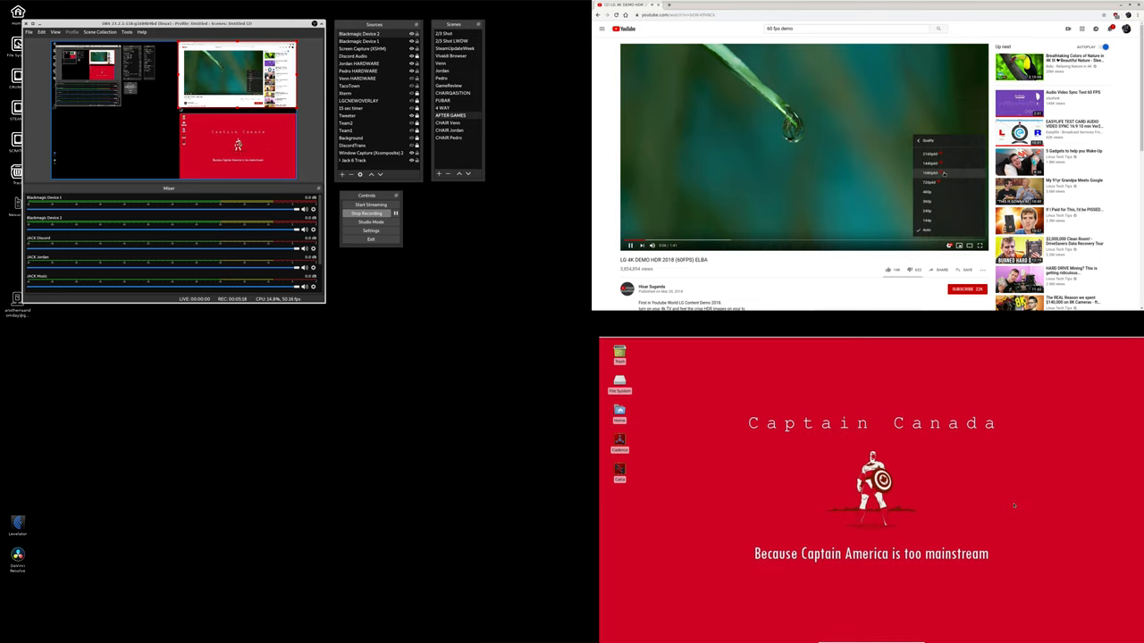
left_click(943, 174)
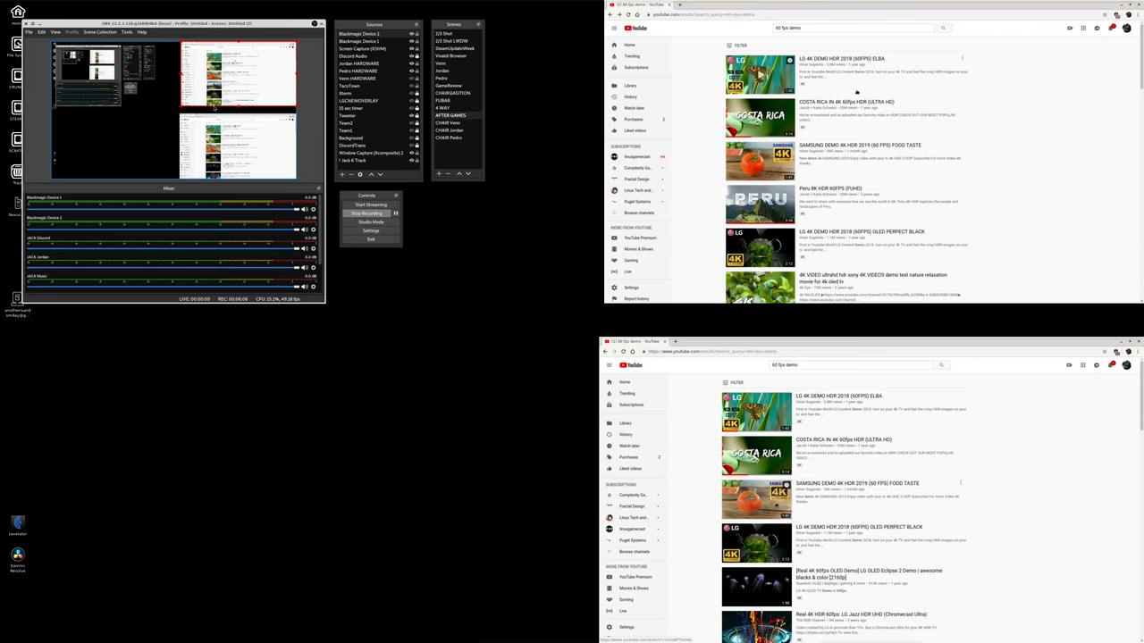
left_click(757, 498)
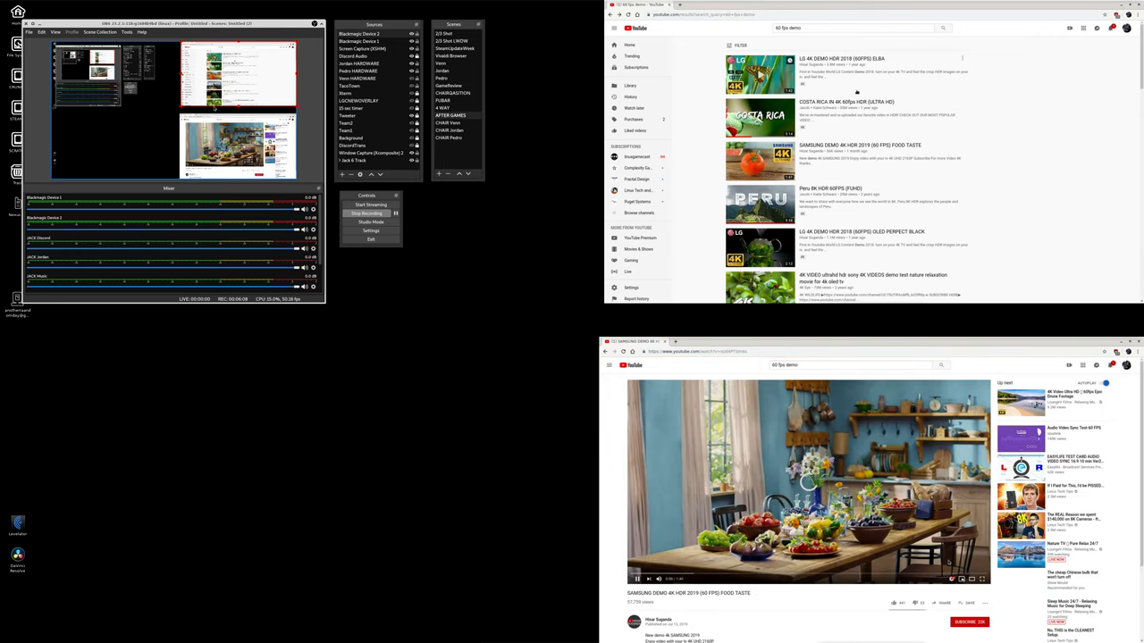
left_click(952, 579)
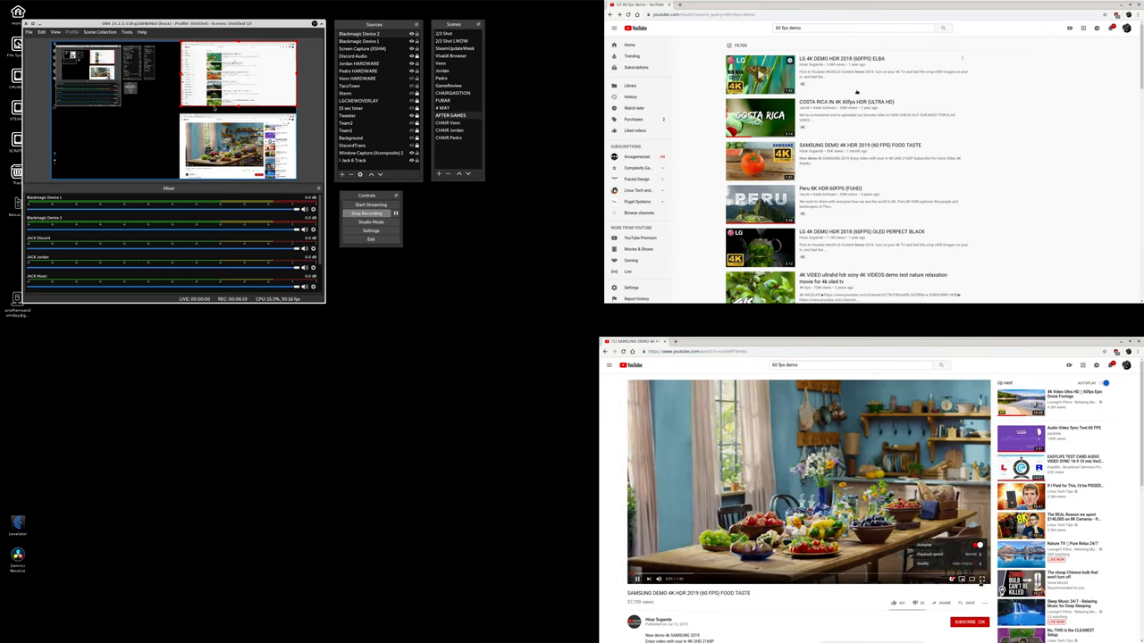
left_click(910, 600)
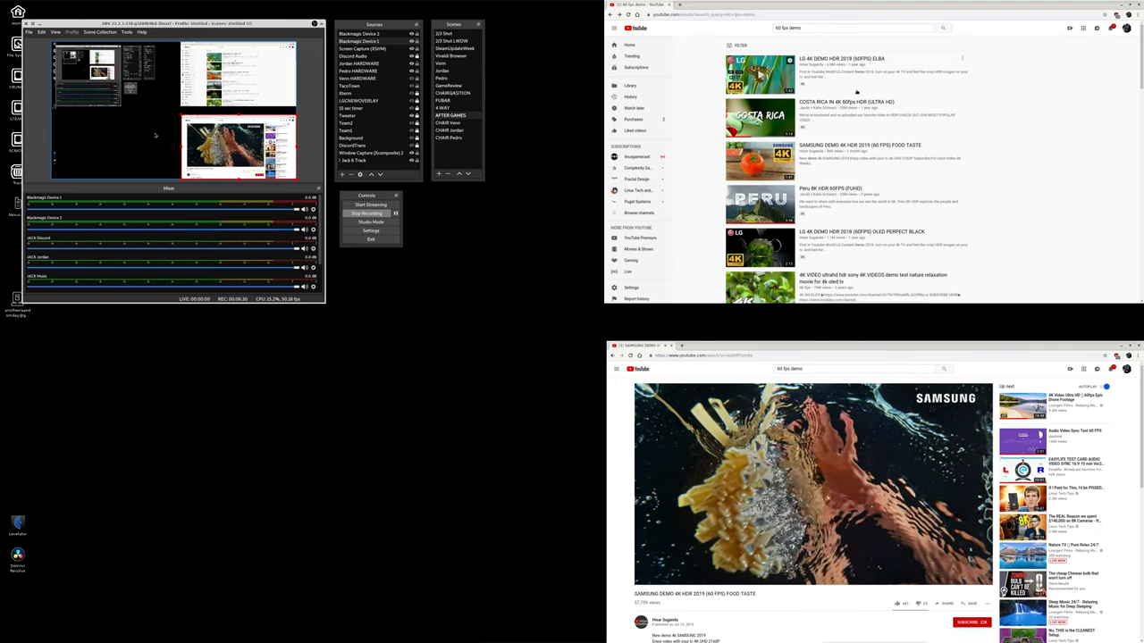
Step: Drag the two captured browser windows into alignment
left_click_drag(805, 345, 737, 326)
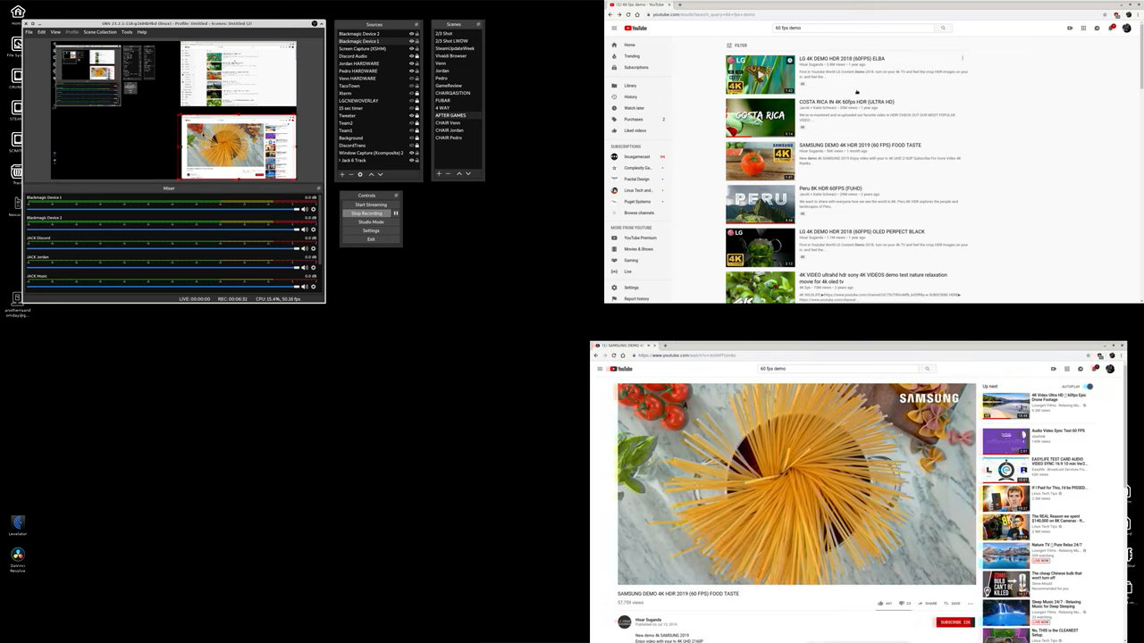
left_click_drag(857, 92, 790, 92)
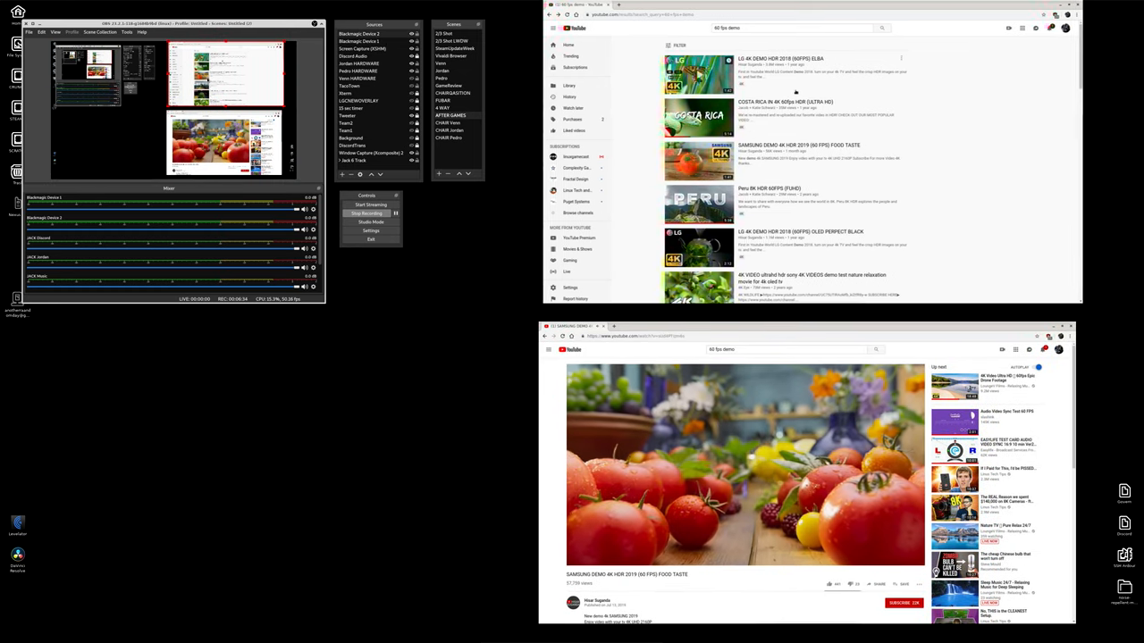